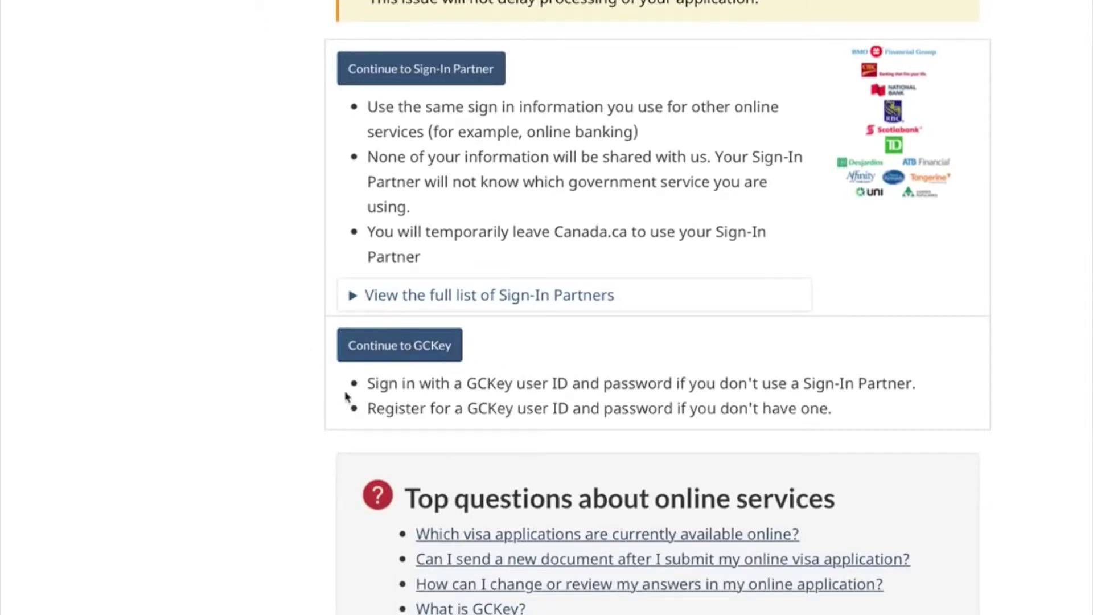
Choose 'Continue to GCKey' on the IRCC sign-in options page.
left_click(374, 354)
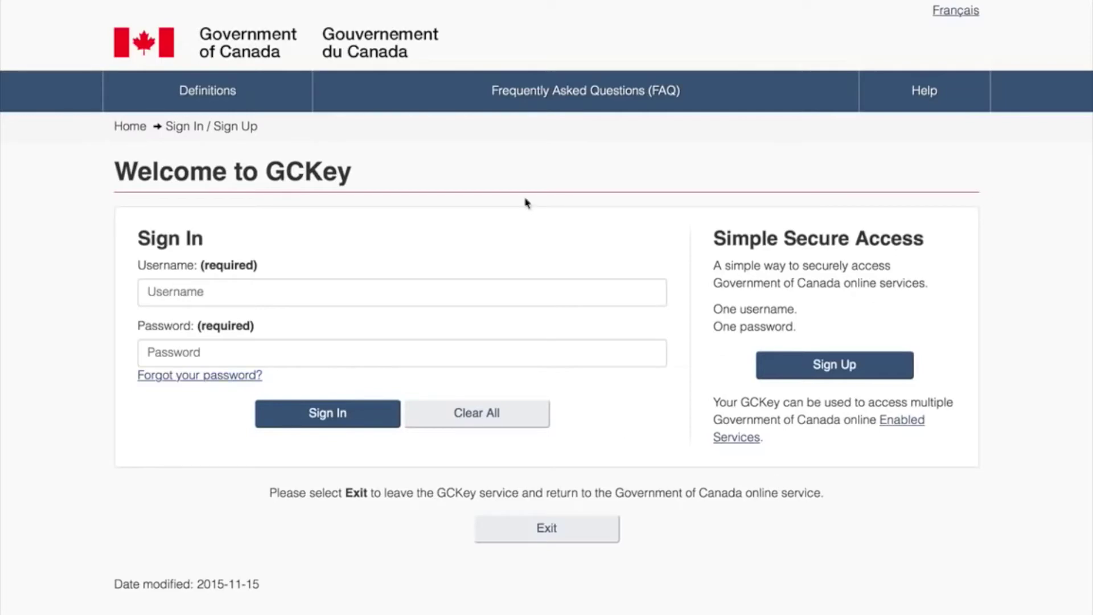
Choose Sign Up on the Welcome to GCKey page and accept the GCKey terms and conditions.
scroll(540, 420, "down", 2)
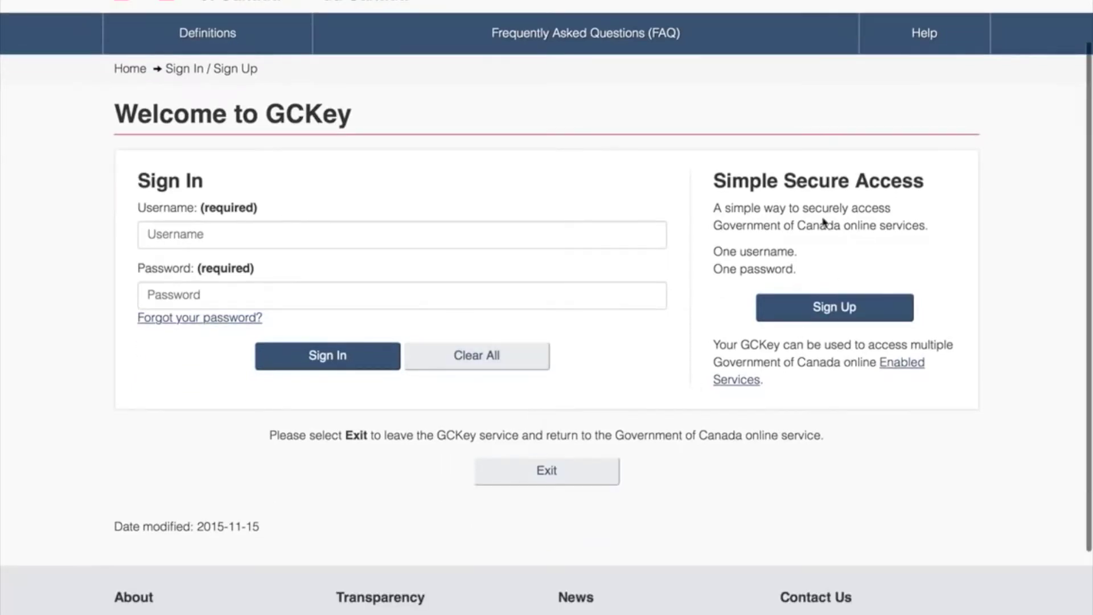
left_click(839, 318)
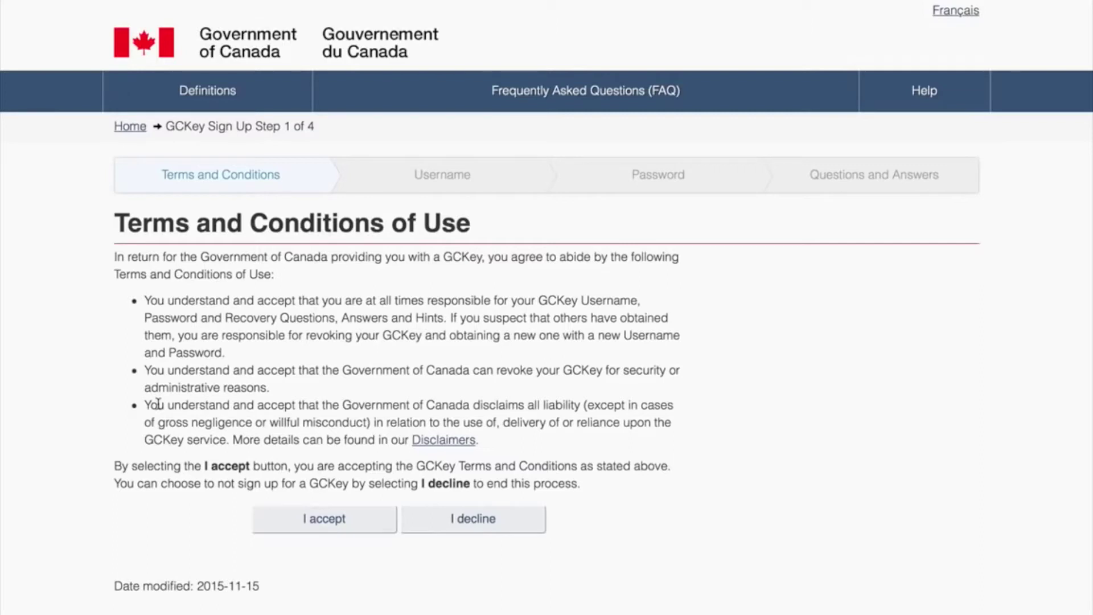
left_click(344, 517)
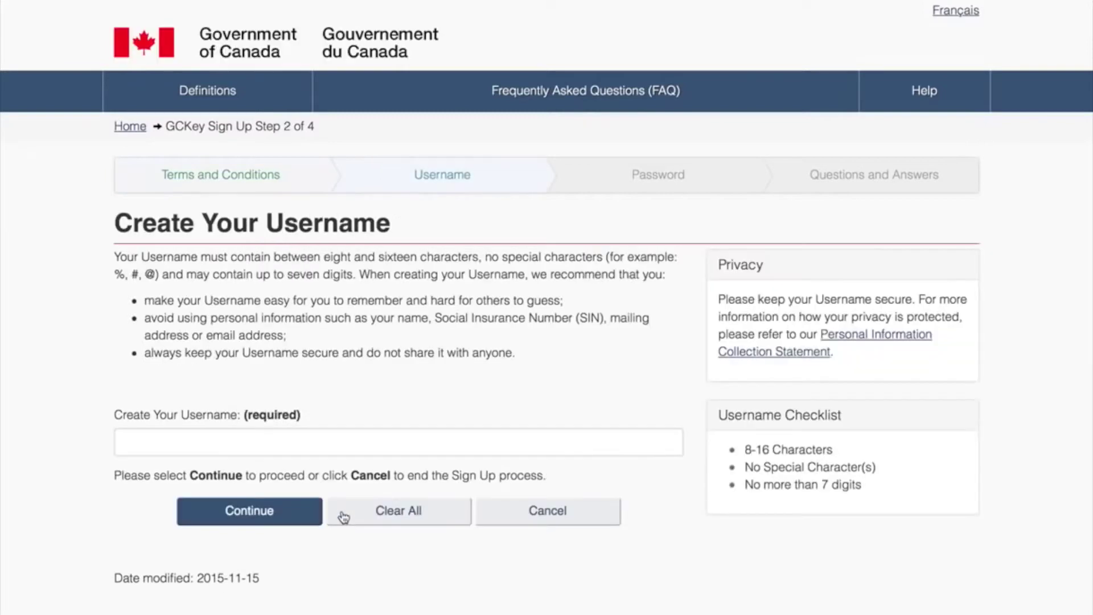
Submit a first username, which GCKey rejects as too short.
left_click(330, 447)
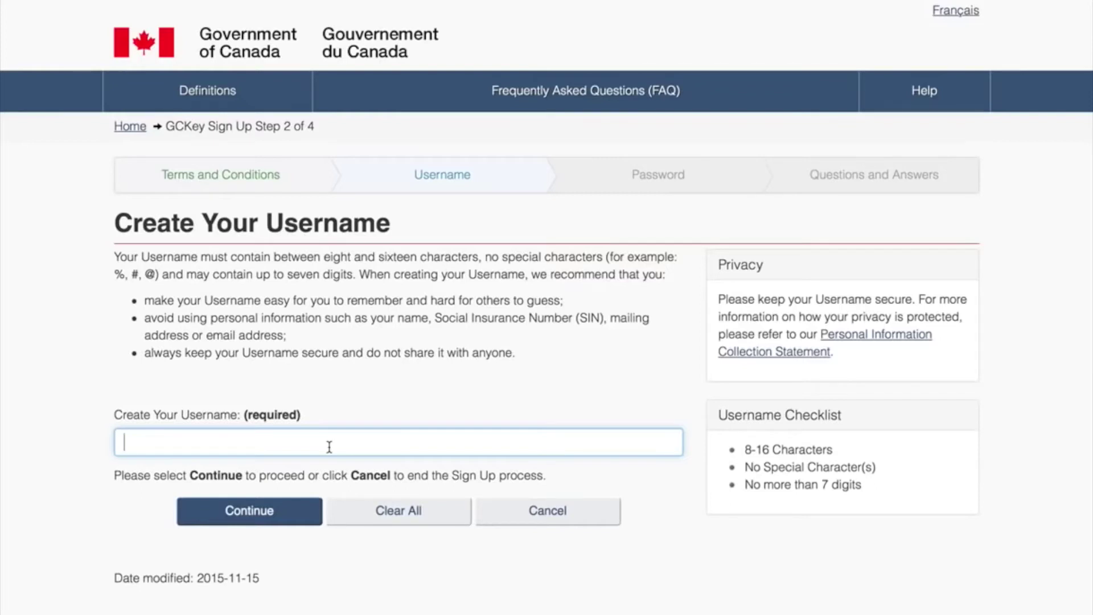
type("youssef")
left_click(283, 514)
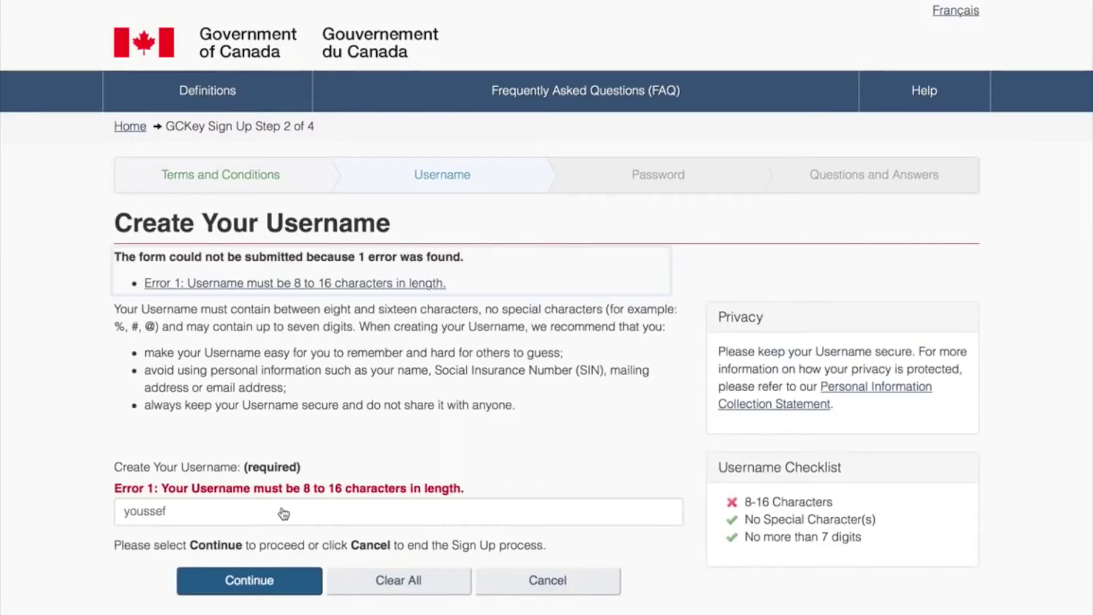
scroll(284, 513, "down", 1)
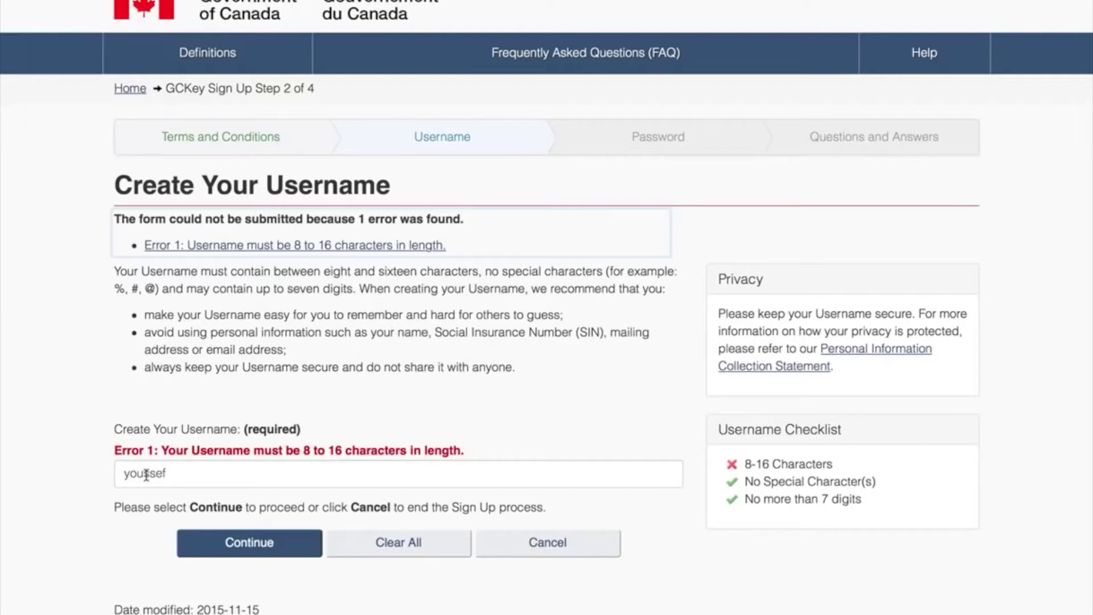
Submit a longer username, then start a replacement after it proves unavailable.
left_click(183, 476)
double_click(184, 477)
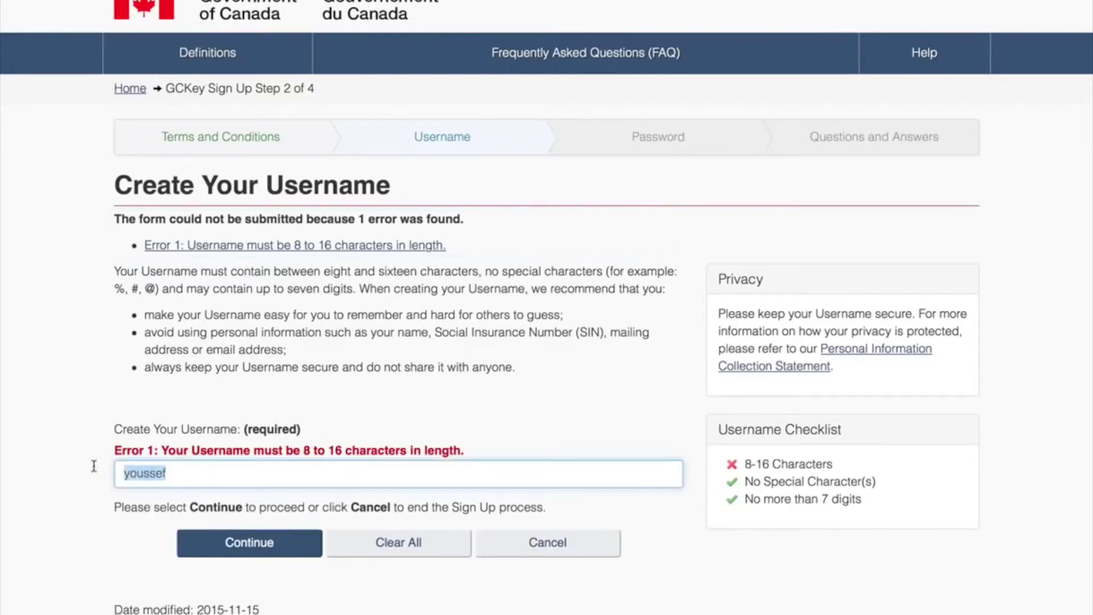
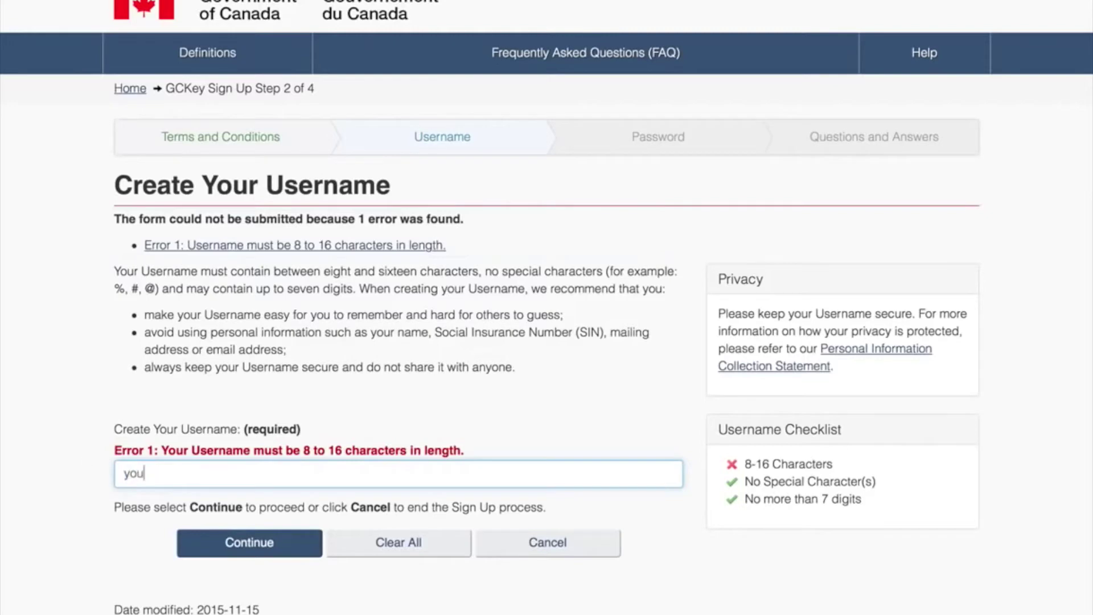
left_click(267, 541)
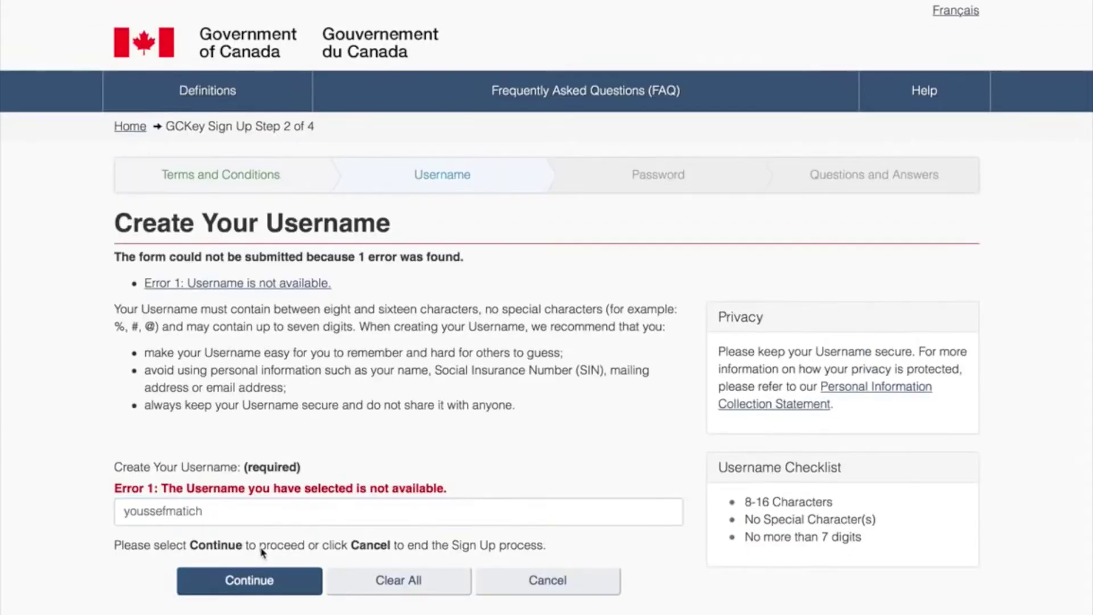
scroll(262, 552, "down", 2)
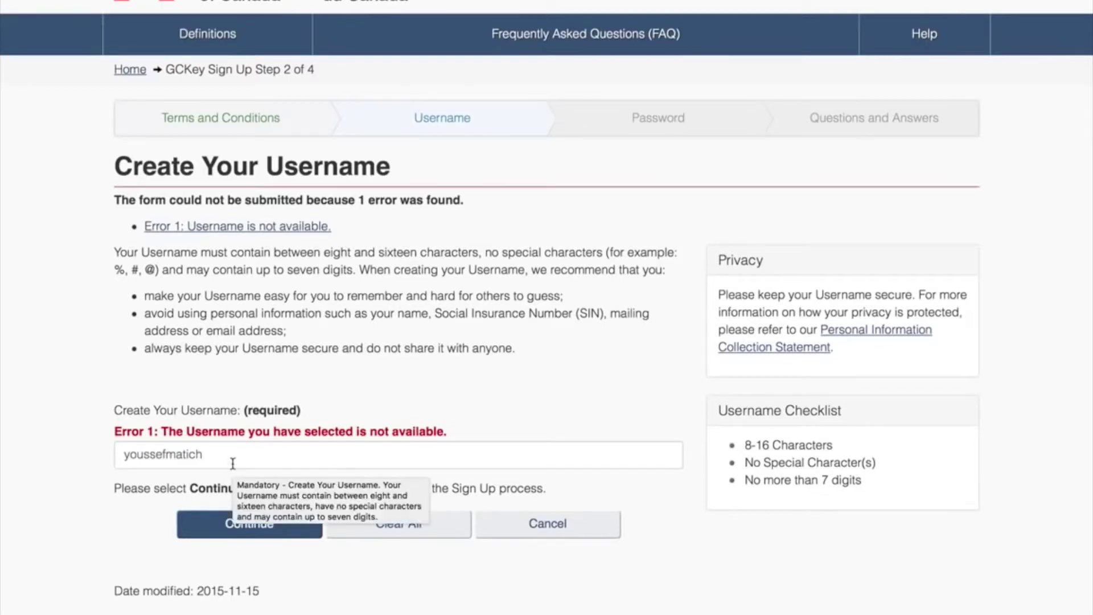
left_click_drag(233, 463, 121, 451)
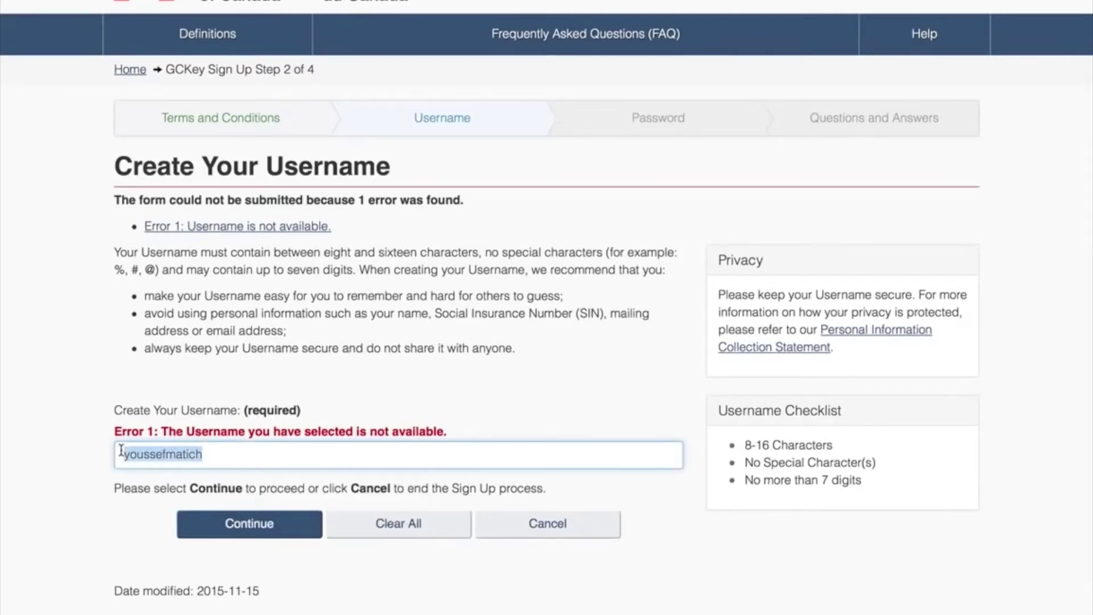
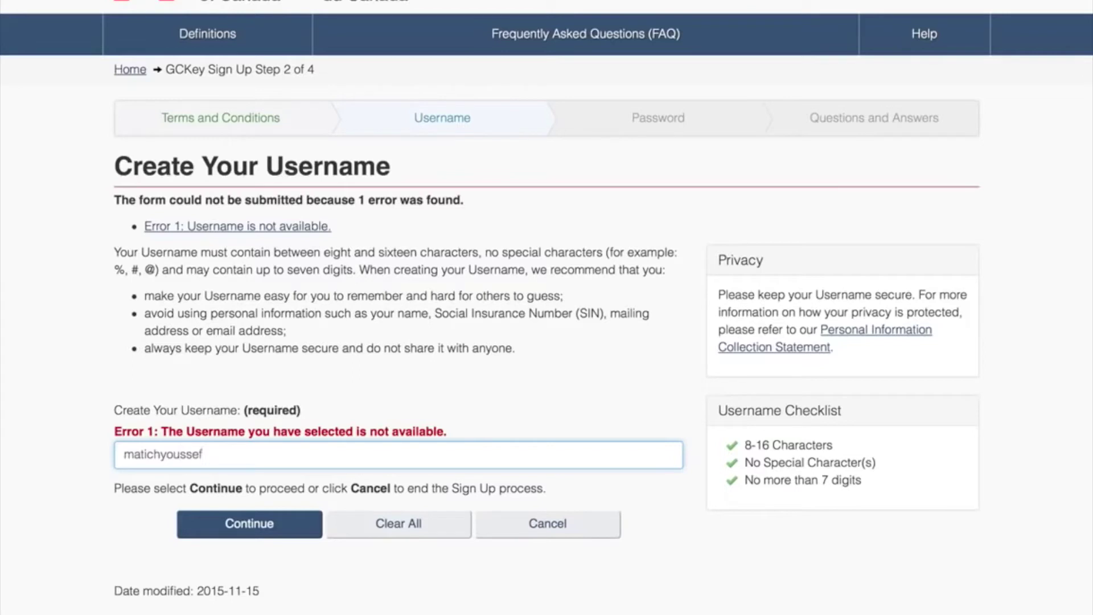
Submit the username, then enter and confirm a password without an upper case letter.
left_click(222, 525)
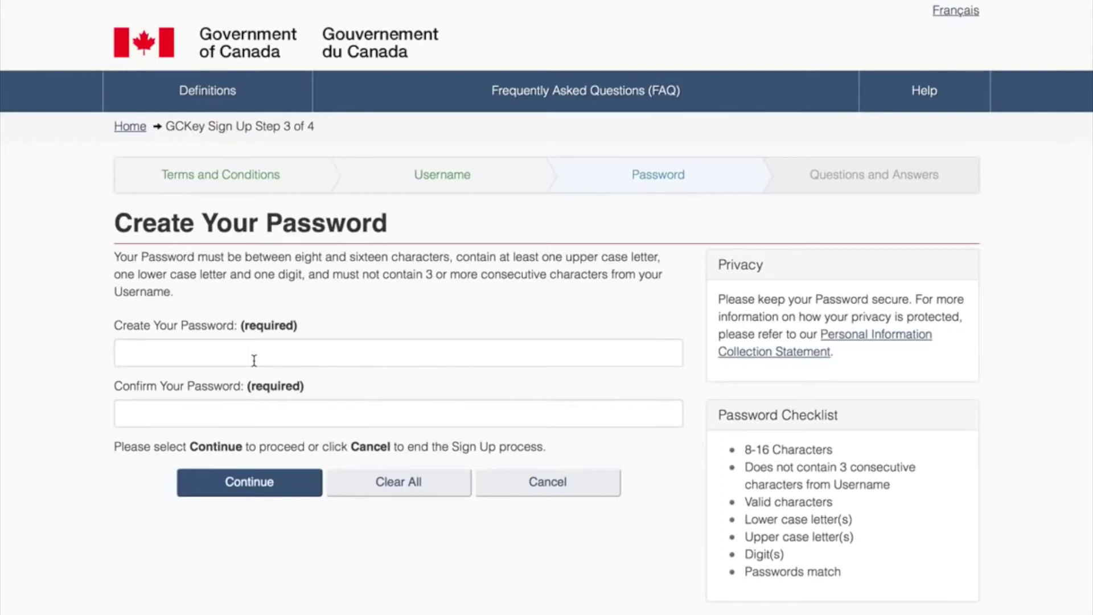
left_click(254, 360)
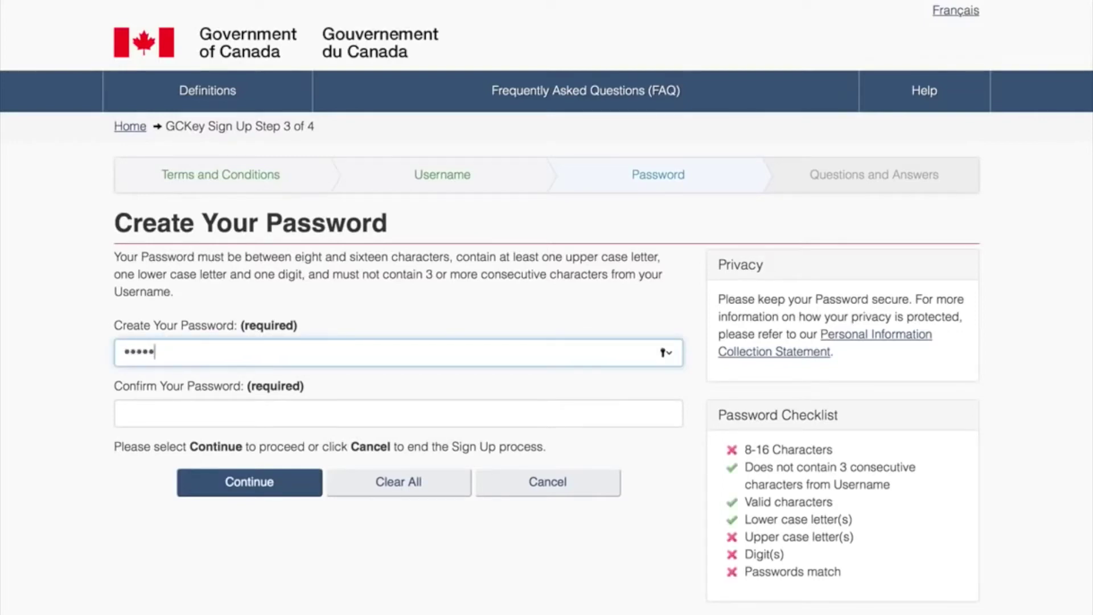
left_click(241, 414)
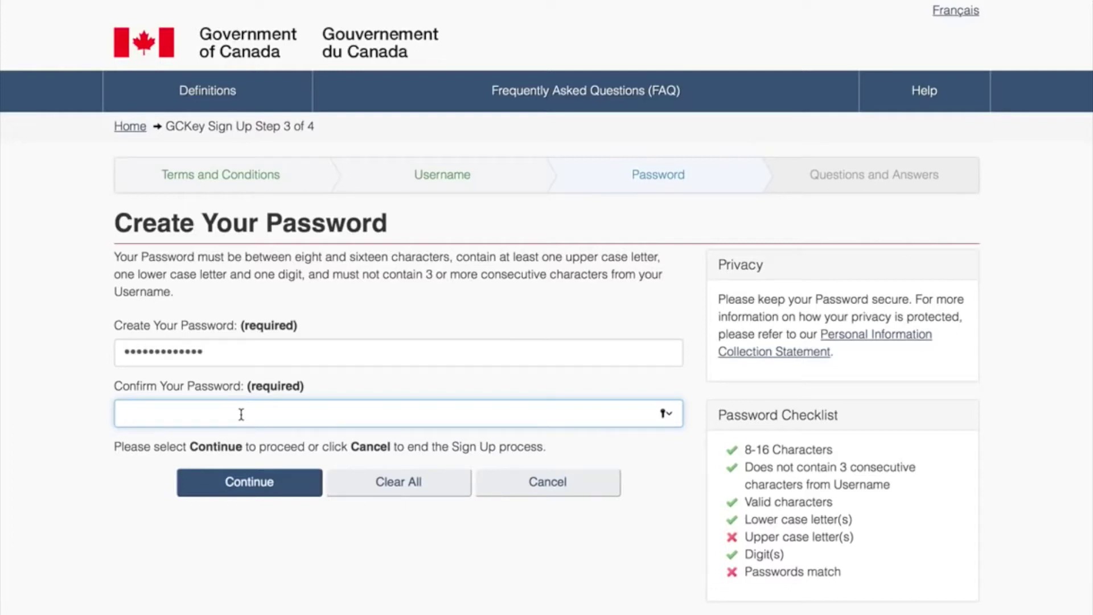
type("•••••••••••••")
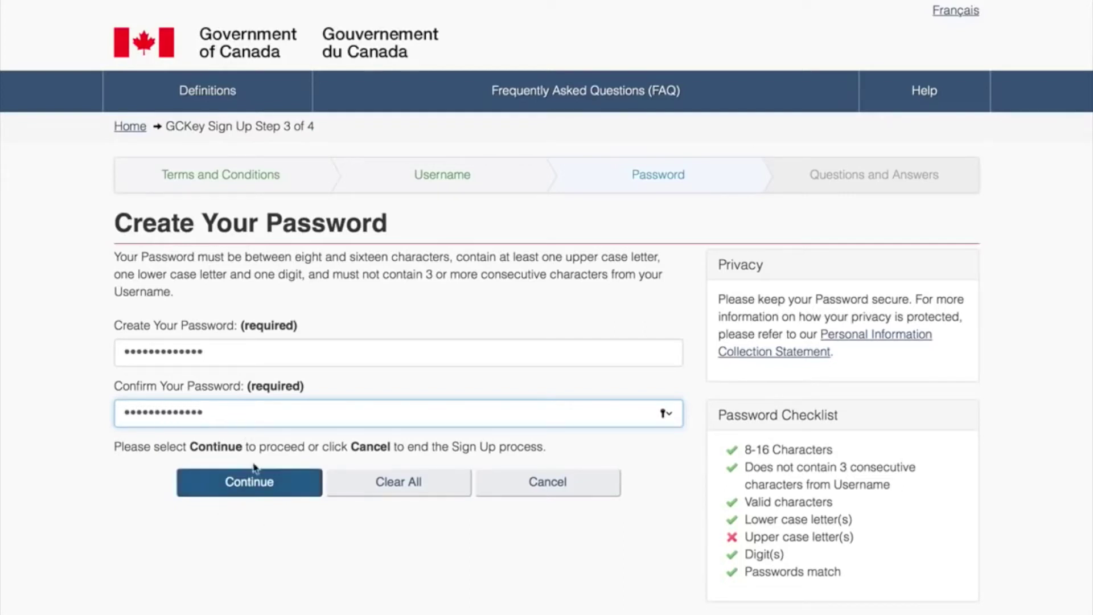
left_click(240, 483)
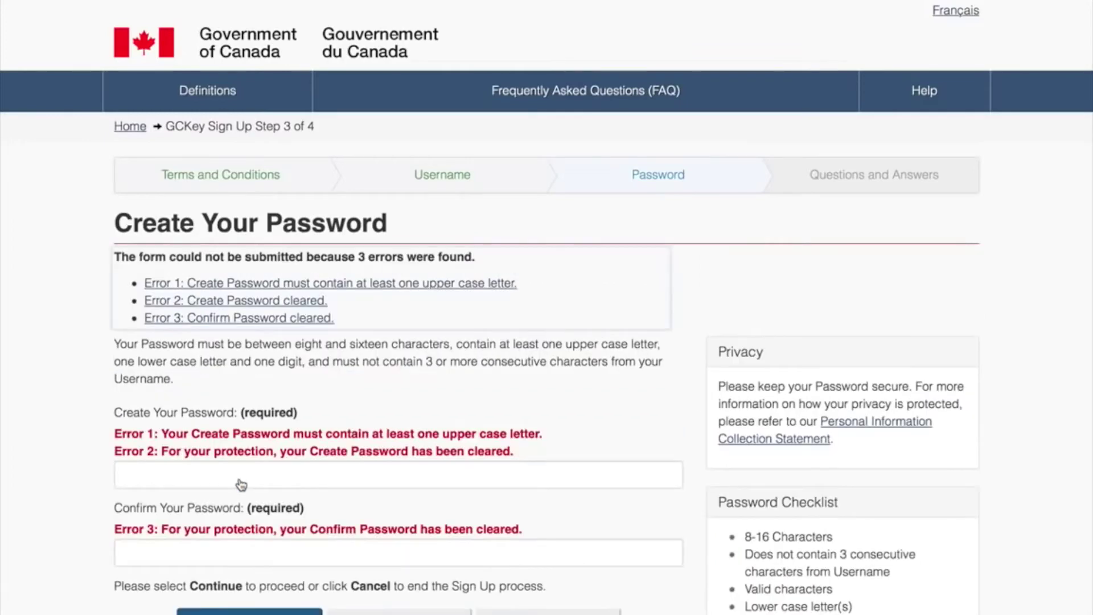
Re-enter a password with an upper case letter in both fields and continue to recovery questions.
scroll(242, 485, "down", 2)
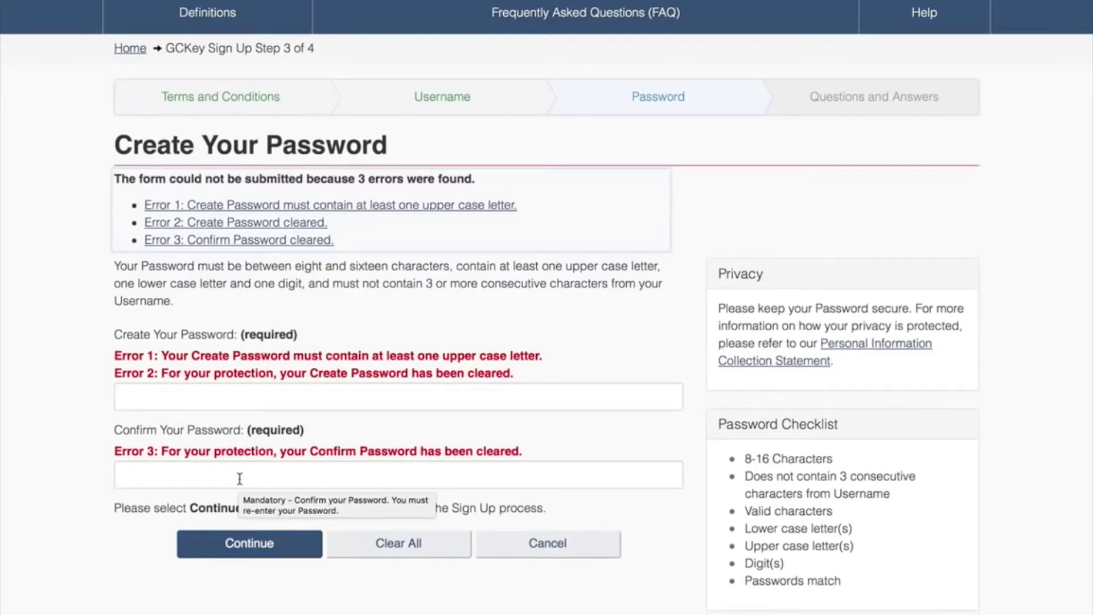
scroll(239, 478, "down", 1)
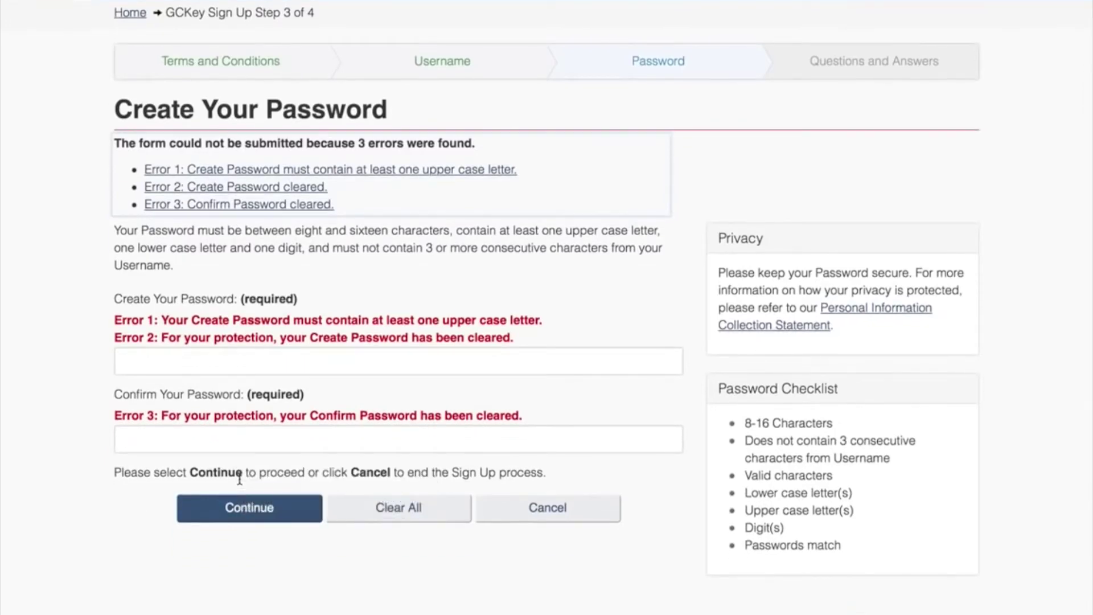
scroll(240, 478, "down", 1)
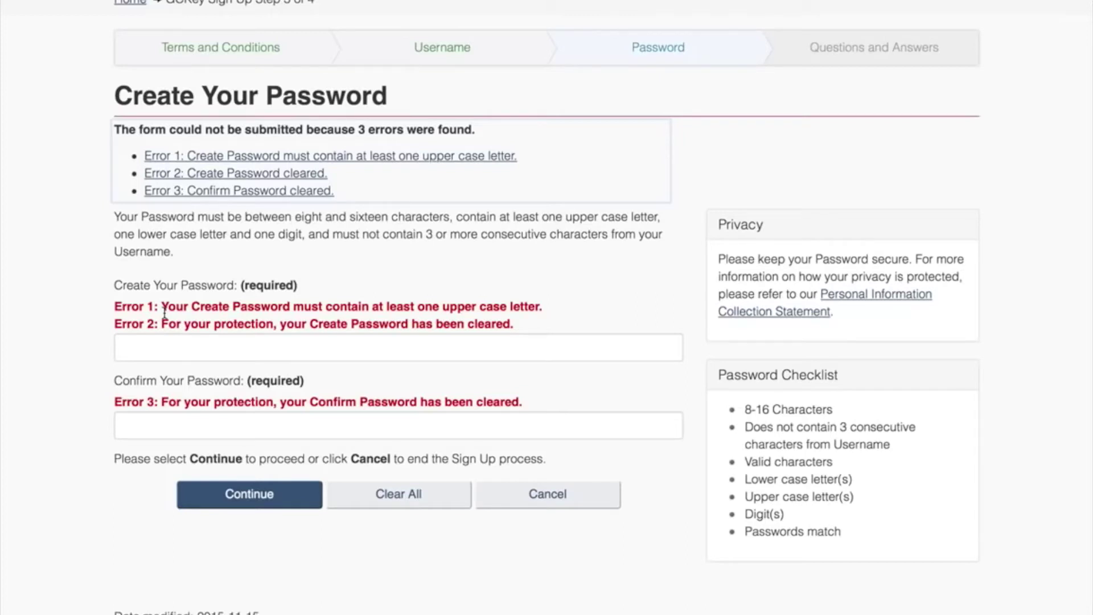
left_click(174, 347)
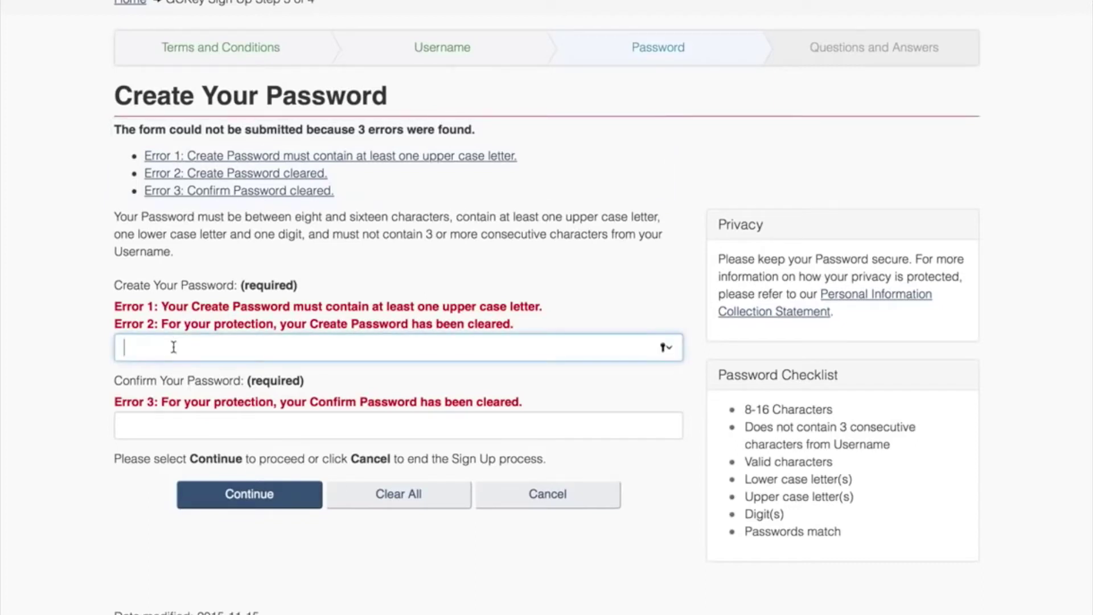
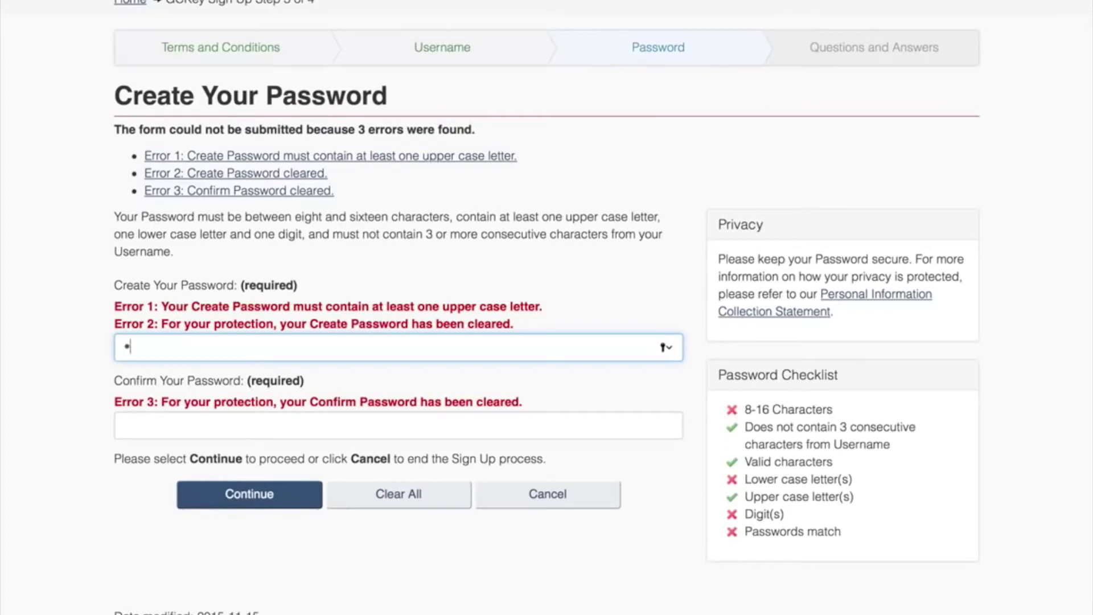
left_click(190, 420)
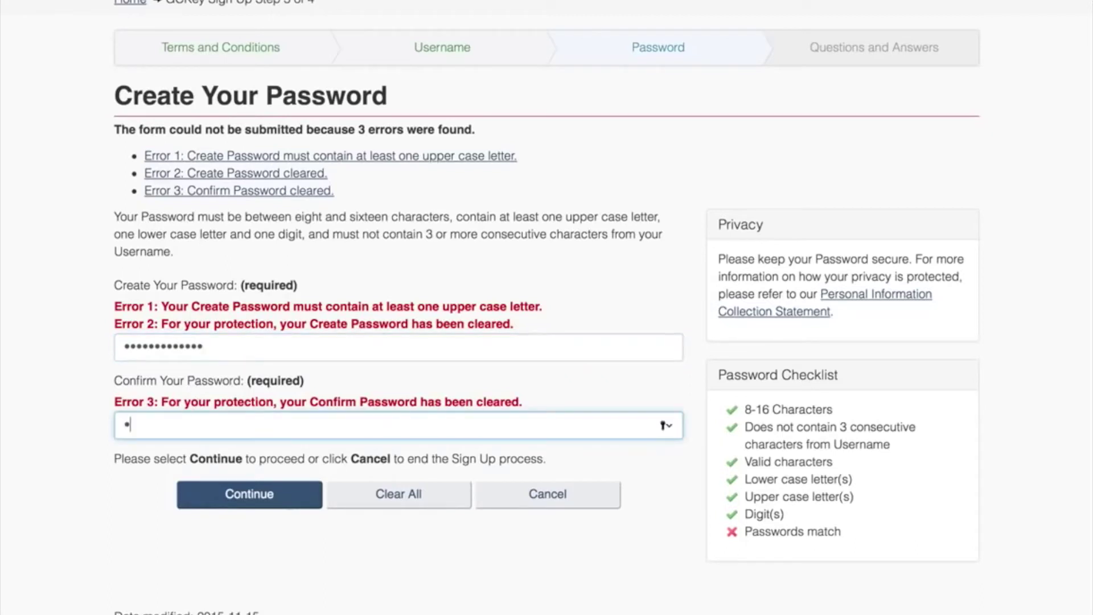
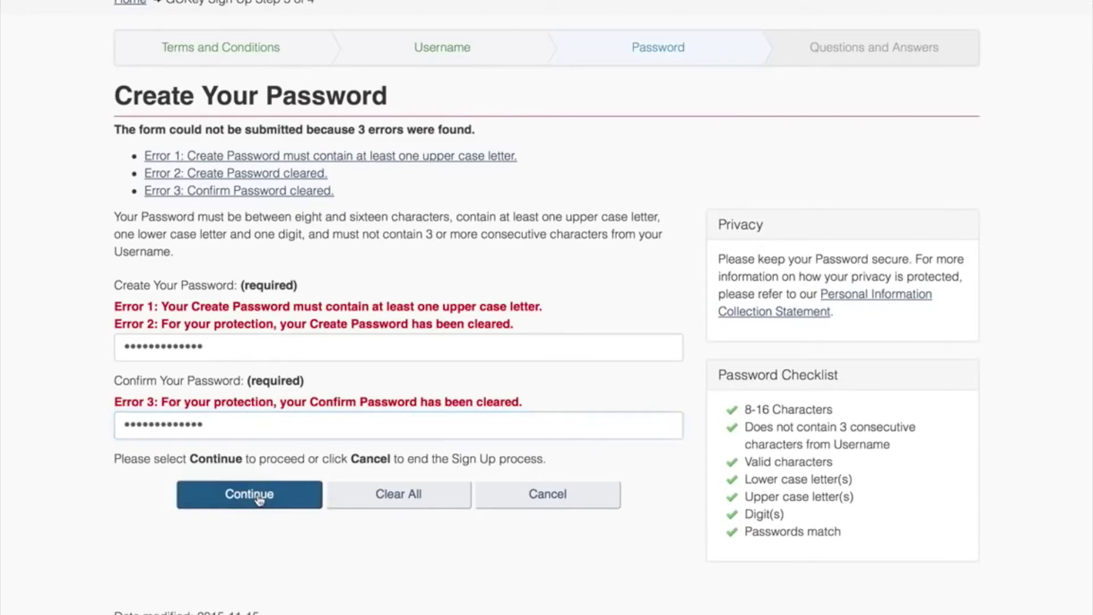
left_click(259, 499)
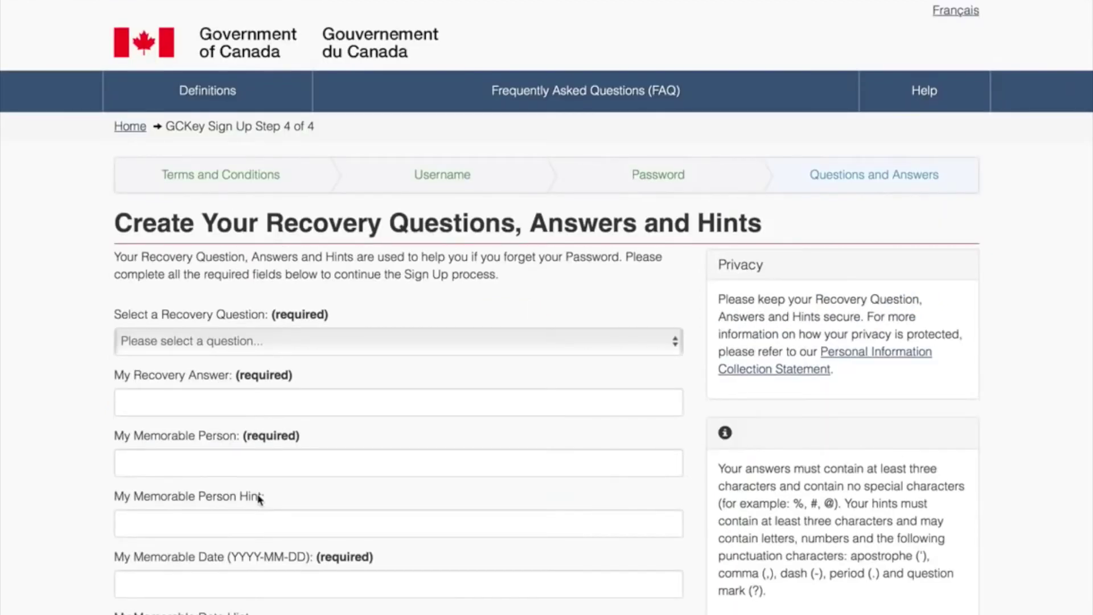
Select 'What was my first pet's name?' as the recovery question and type its answer.
scroll(259, 500, "down", 5)
scroll(259, 500, "up", 3)
scroll(259, 499, "down", 3)
scroll(259, 500, "up", 4)
scroll(259, 500, "down", 1)
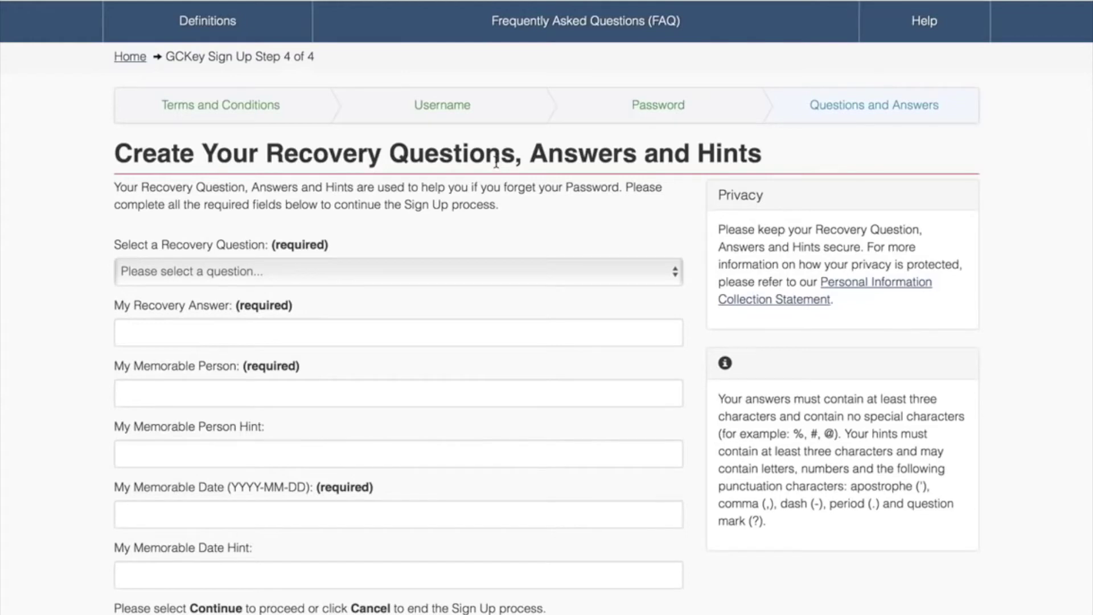
left_click(394, 272)
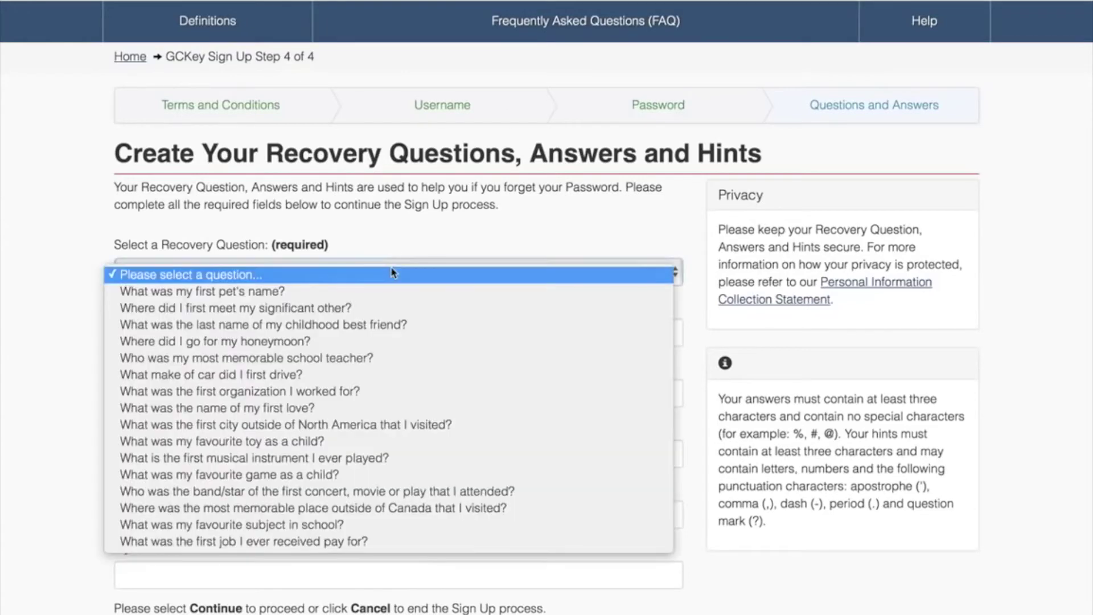
left_click(365, 296)
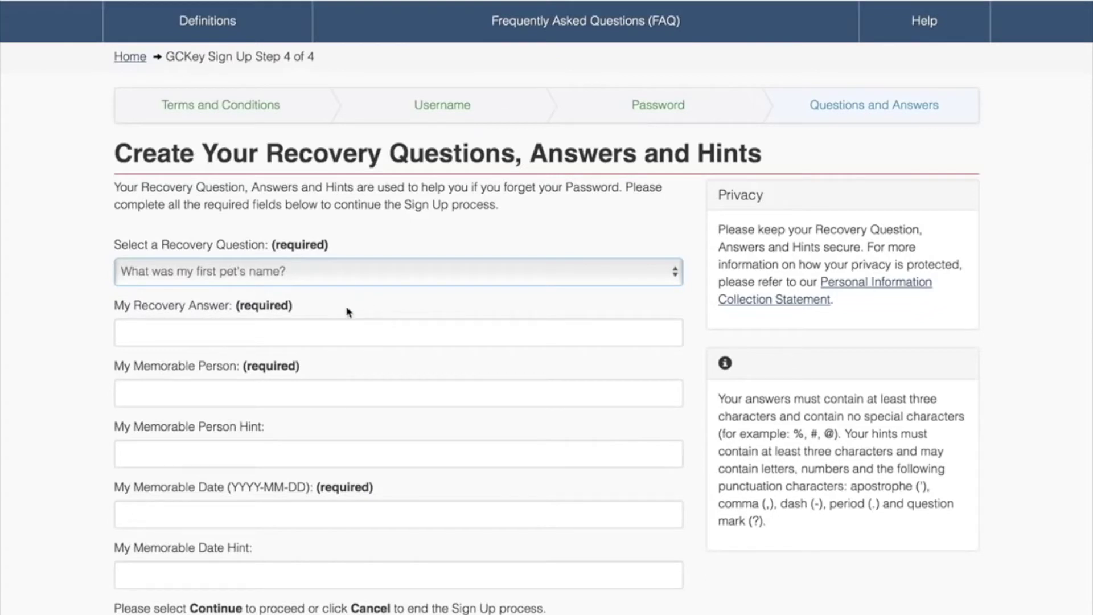
left_click(332, 328)
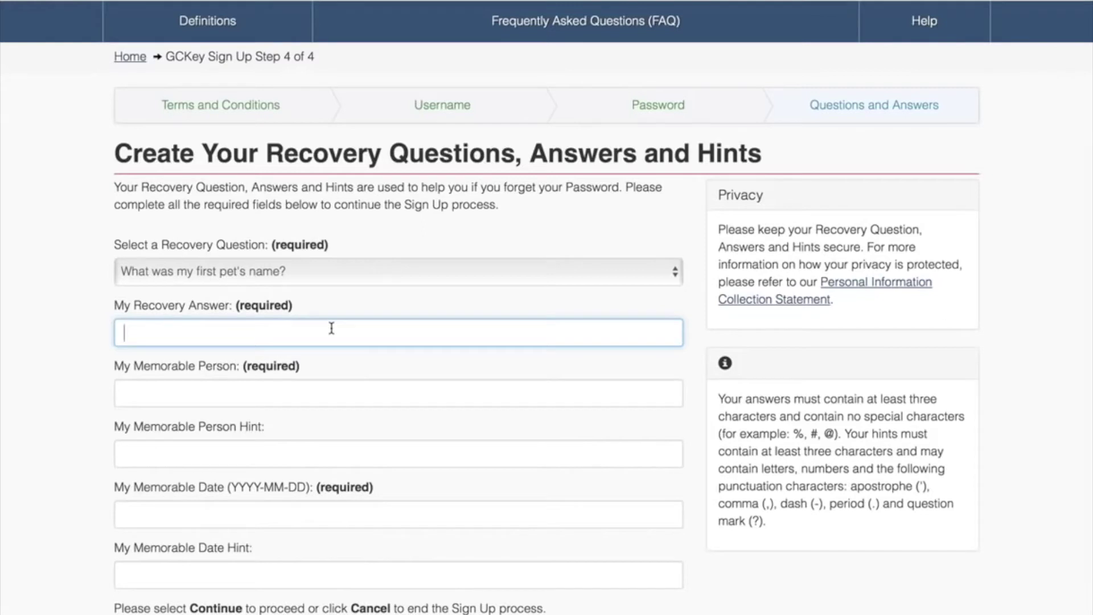
Fill in the memorable person and the memorable person hint.
left_click(253, 397)
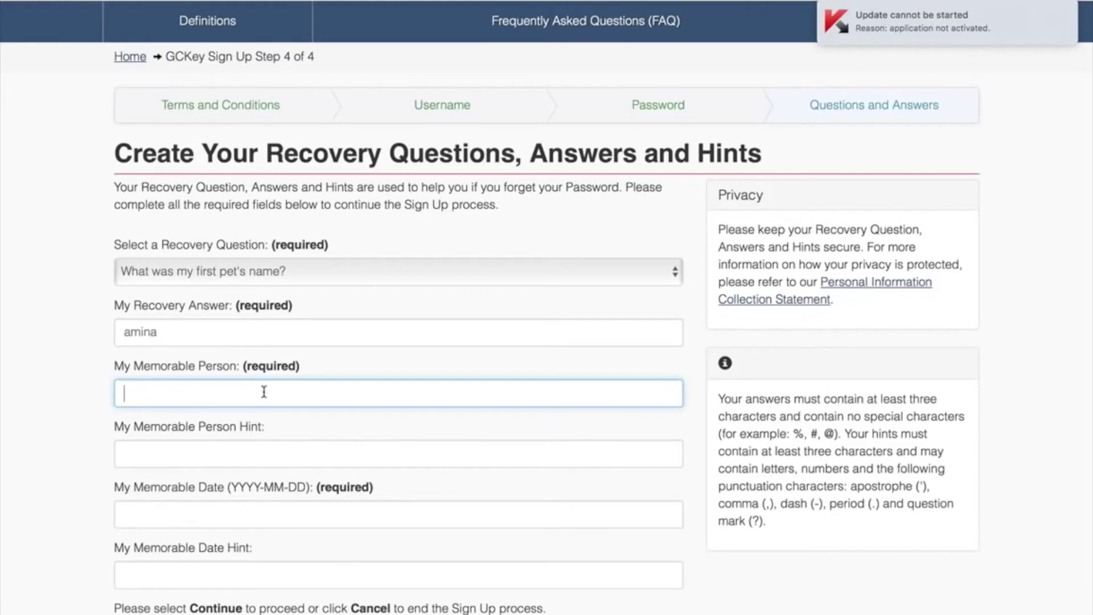
scroll(265, 394, "down", 1)
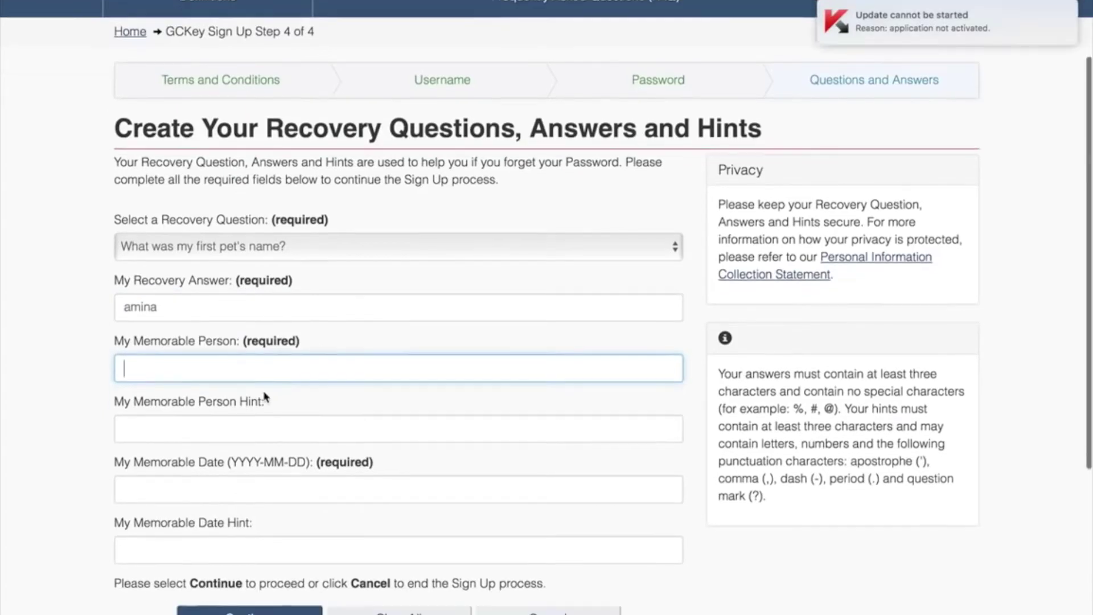
scroll(264, 397, "down", 1)
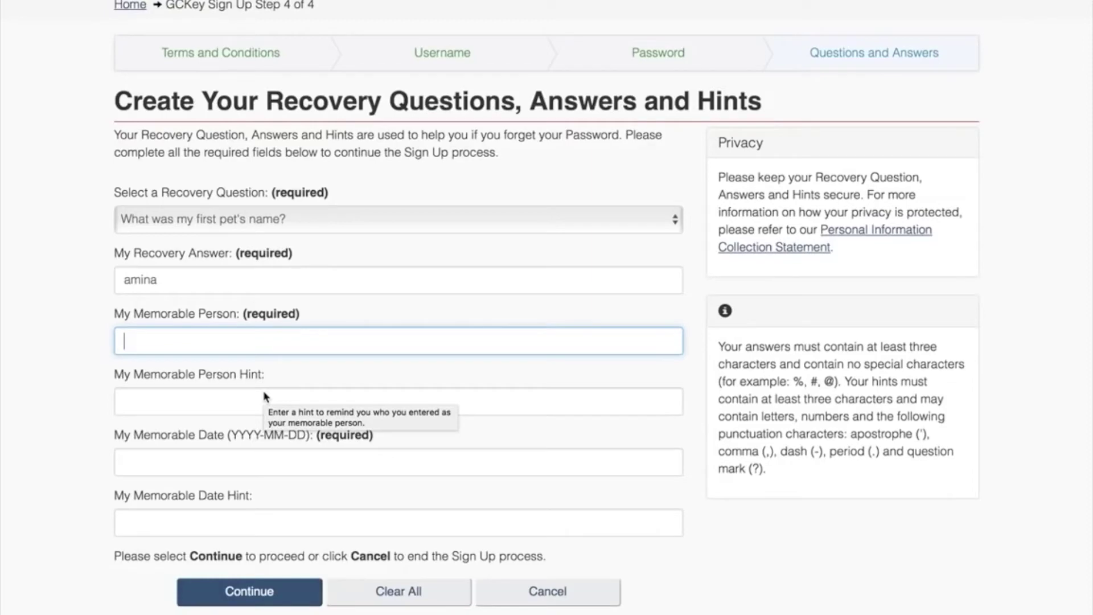
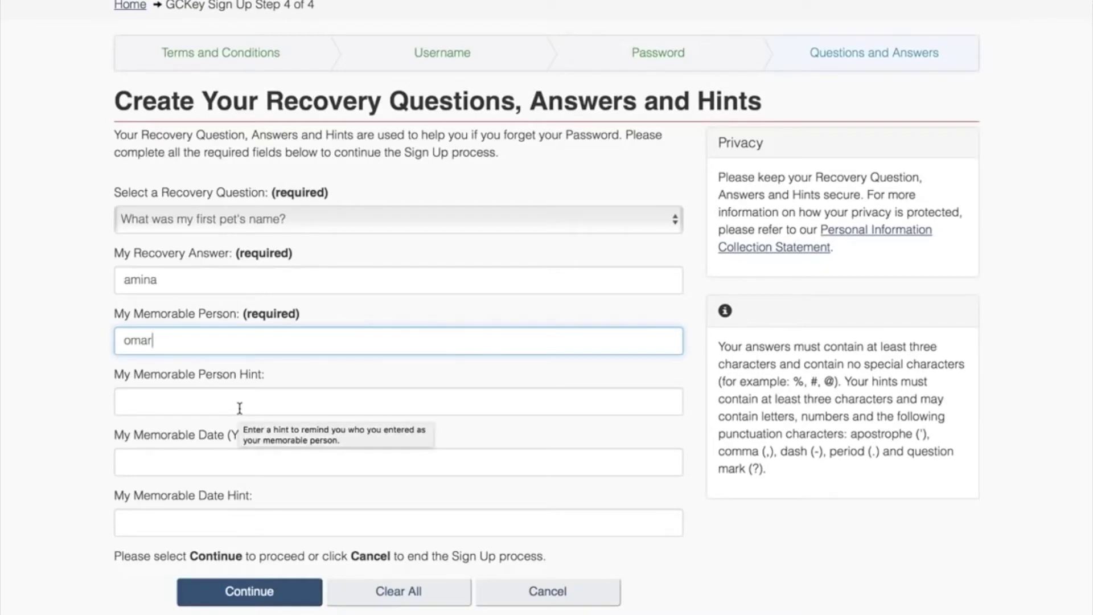
left_click(240, 408)
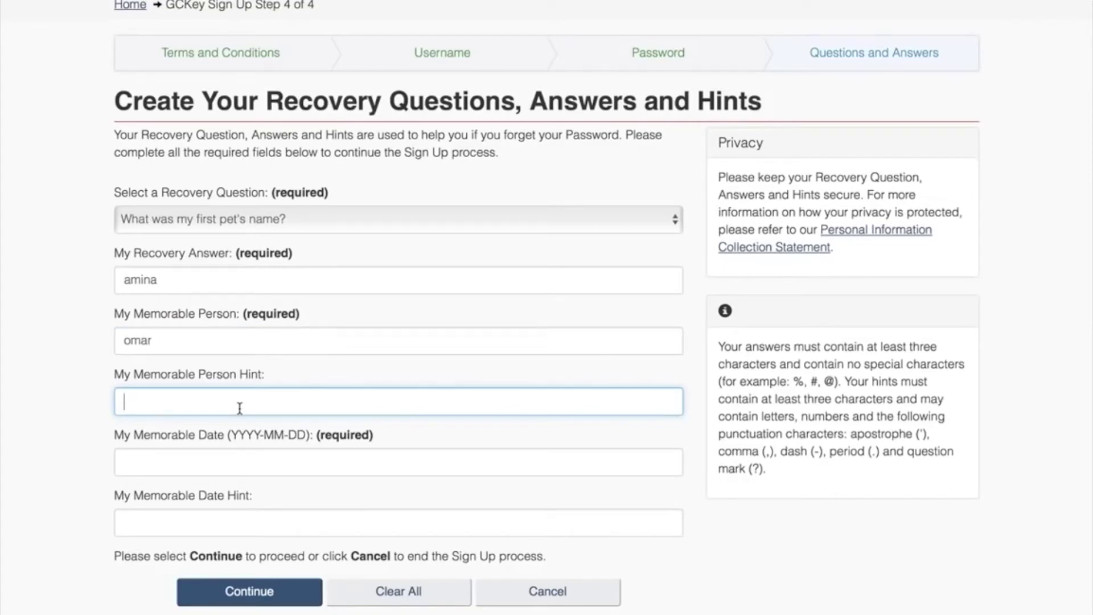
scroll(238, 452, "down", 1)
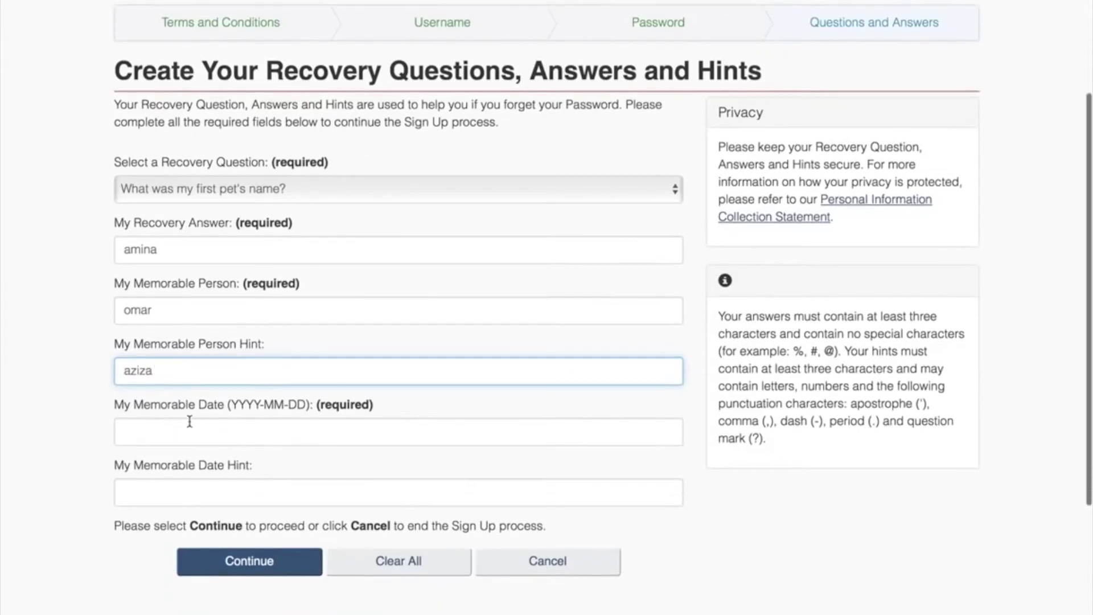
Enter the memorable date in YYYY-MM-DD format and its hint, then submit the recovery page.
left_click(233, 427)
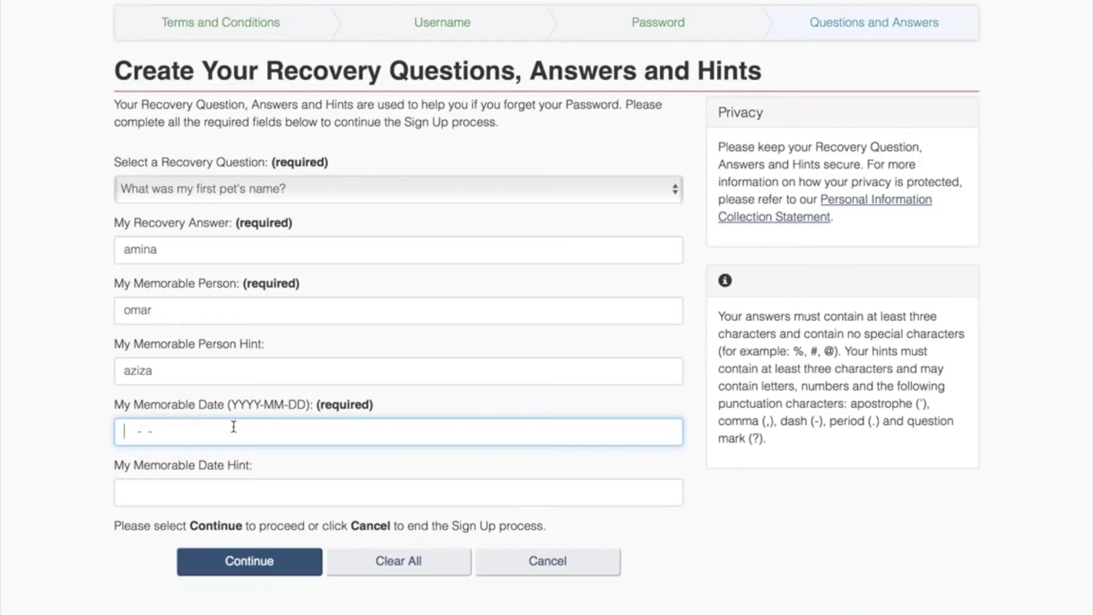
left_click(220, 493)
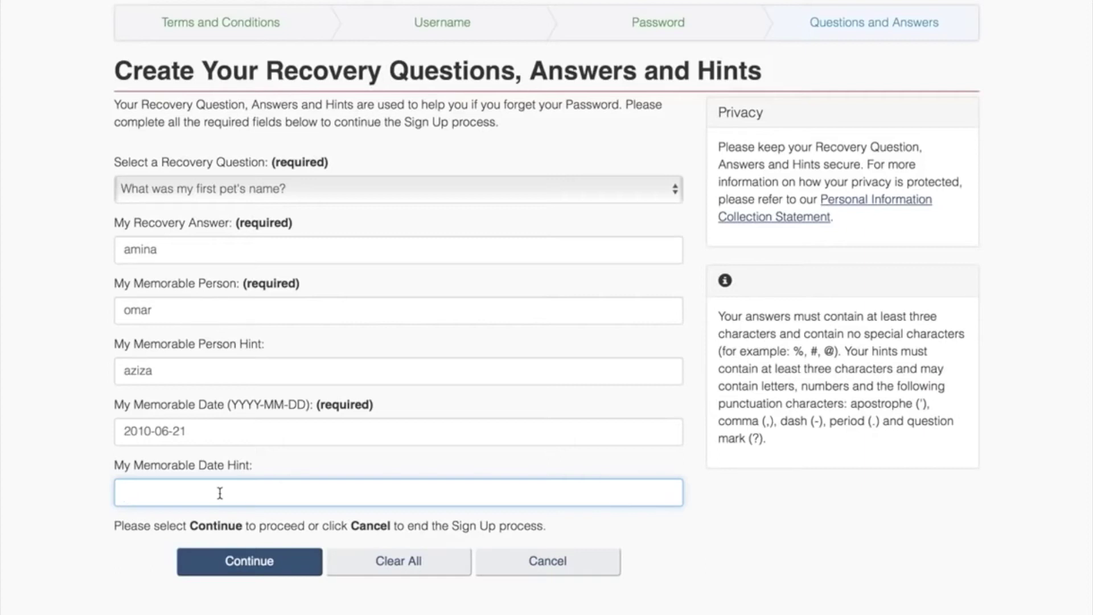
left_click(245, 576)
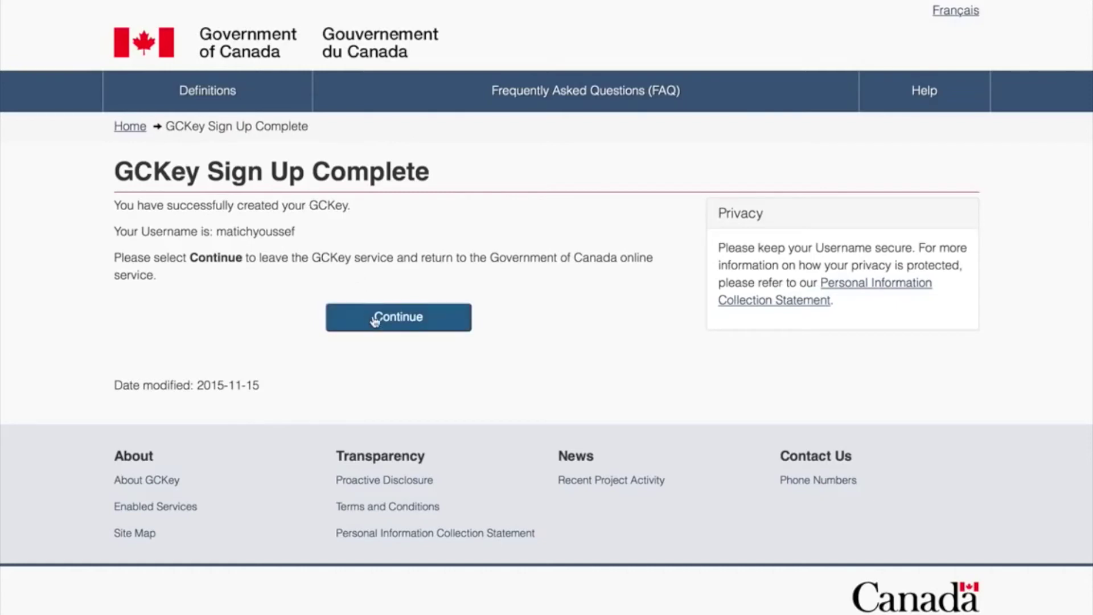
Continue from the GCKey Sign Up Complete page back to the Government of Canada service.
left_click(411, 327)
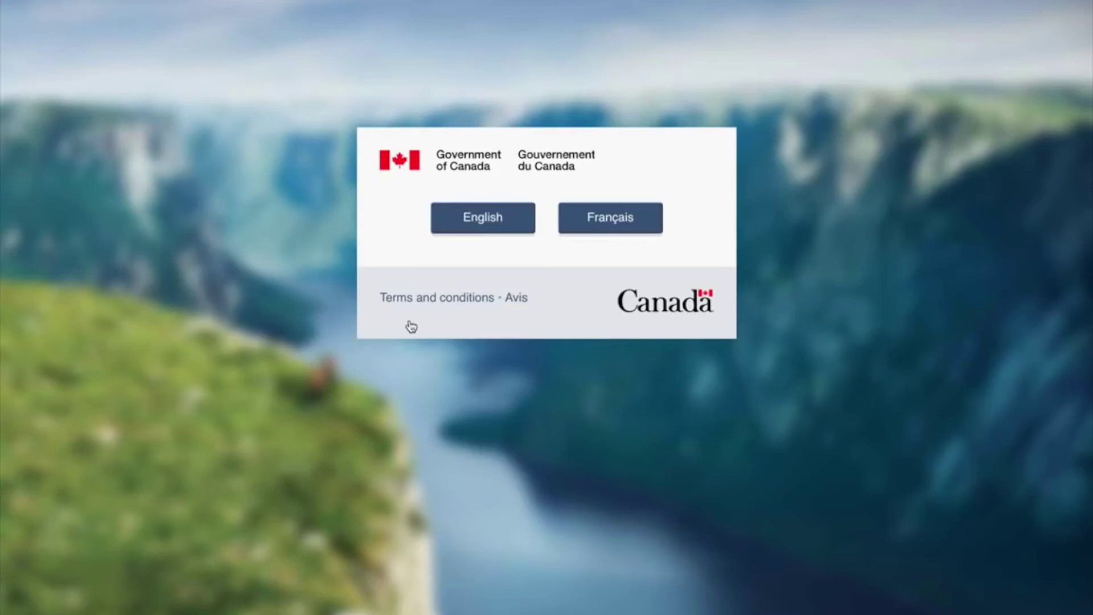
Continue in English and go to My application's sign in or create account page.
left_click(495, 214)
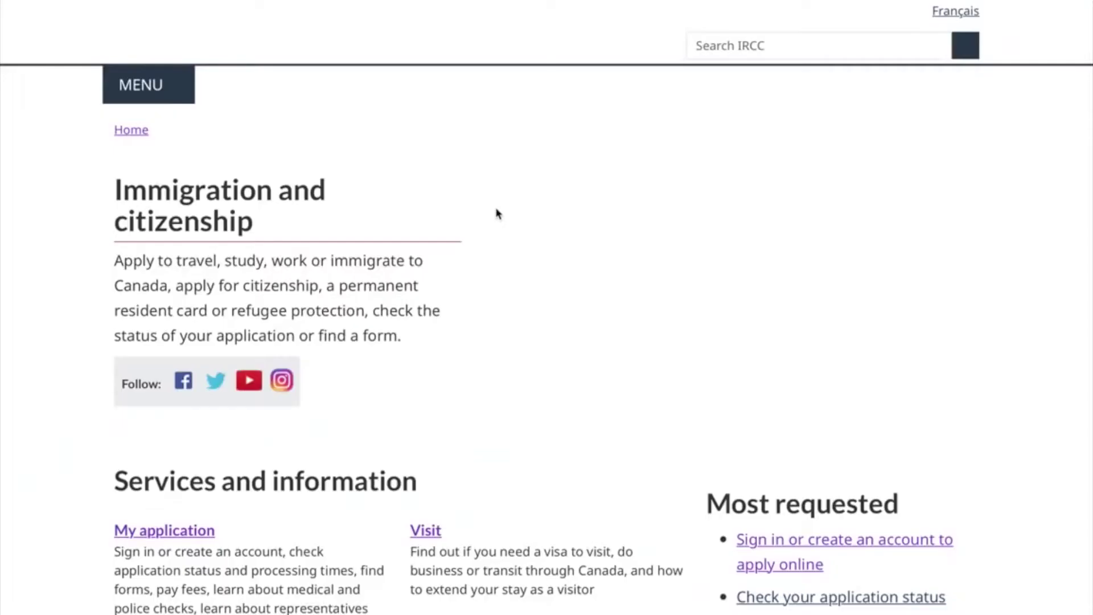
scroll(410, 383, "down", 2)
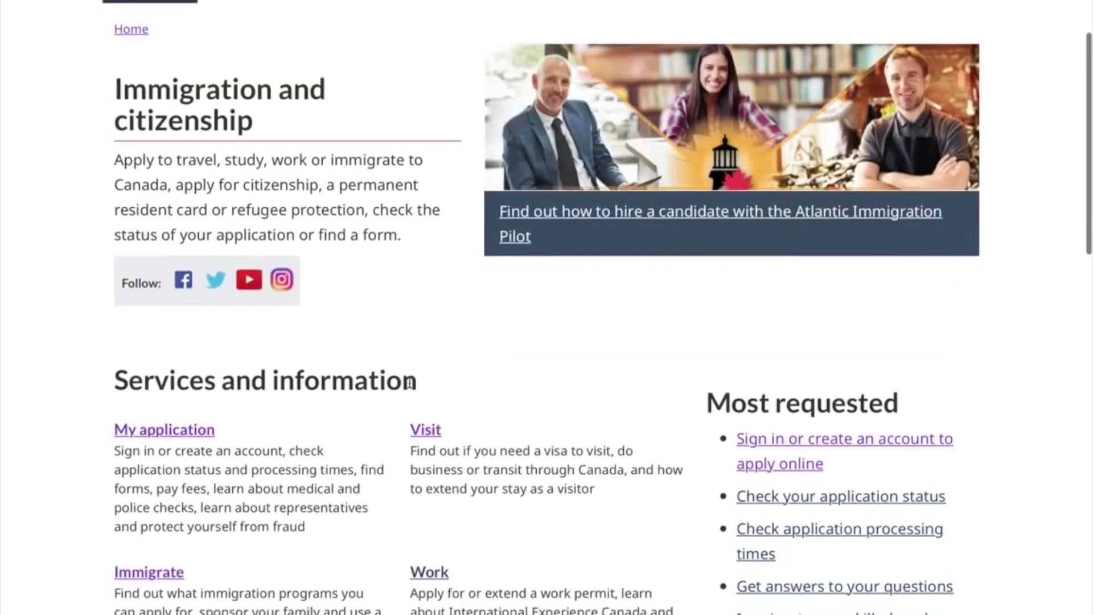
left_click(180, 431)
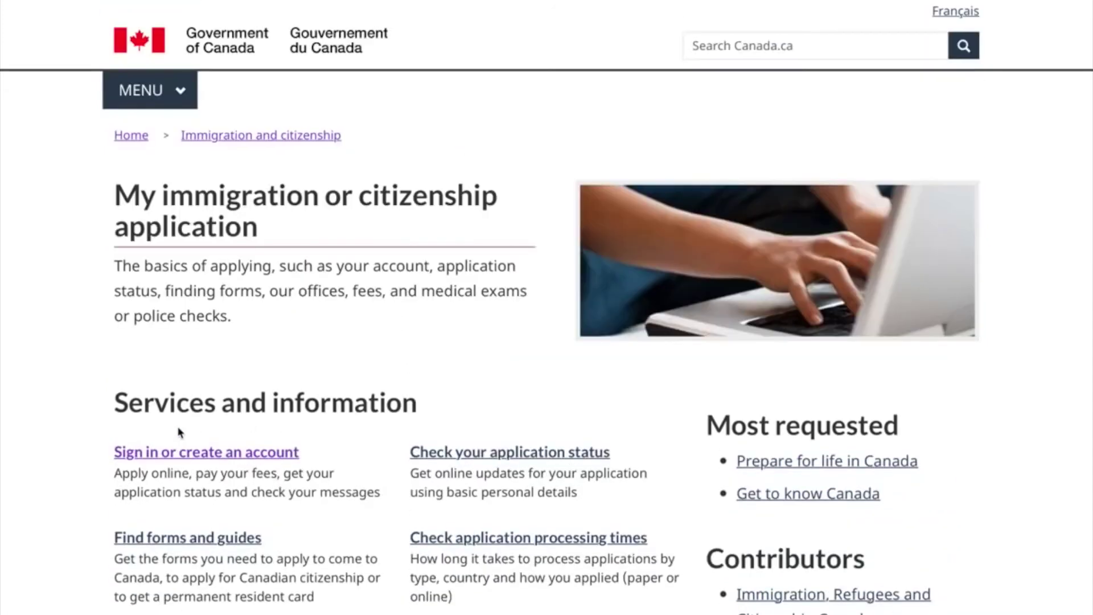
left_click(181, 453)
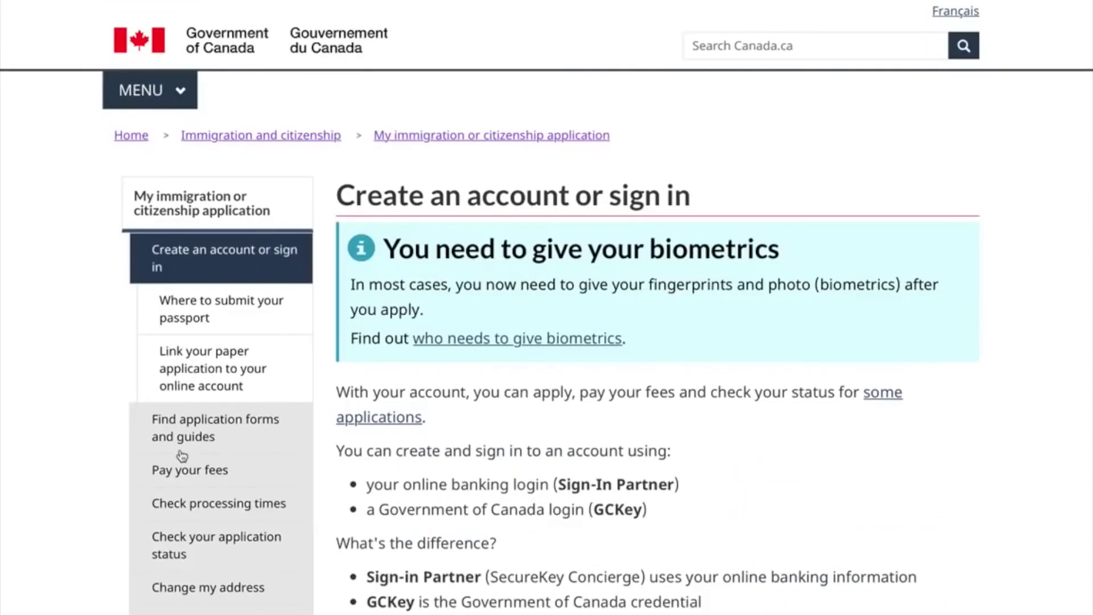
Go with a GCKey login and accept the IRCC terms and conditions.
scroll(460, 507, "down", 13)
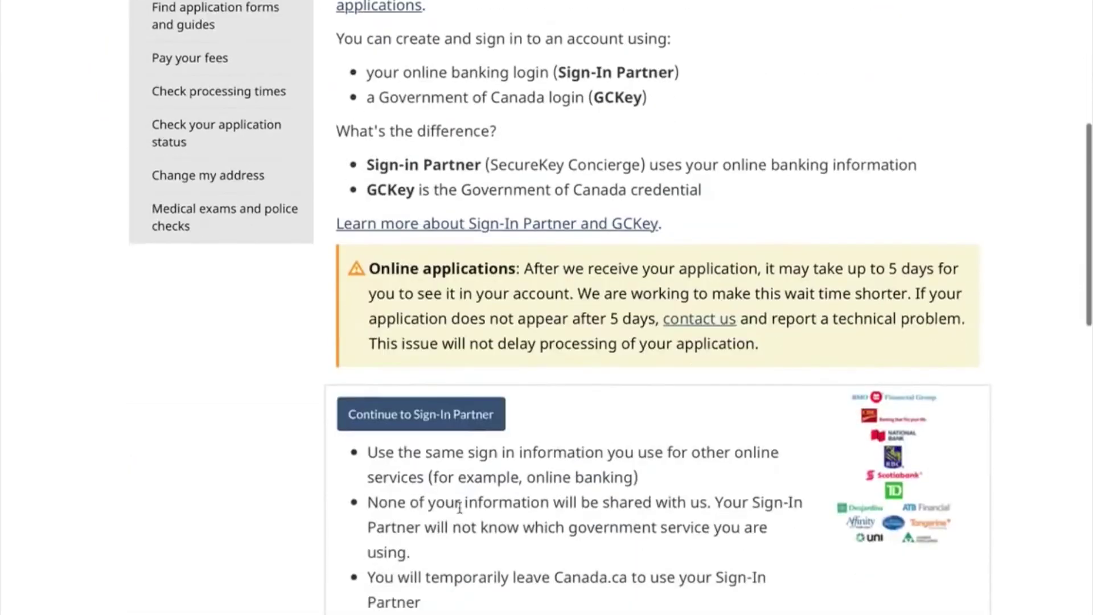
scroll(460, 508, "down", 1)
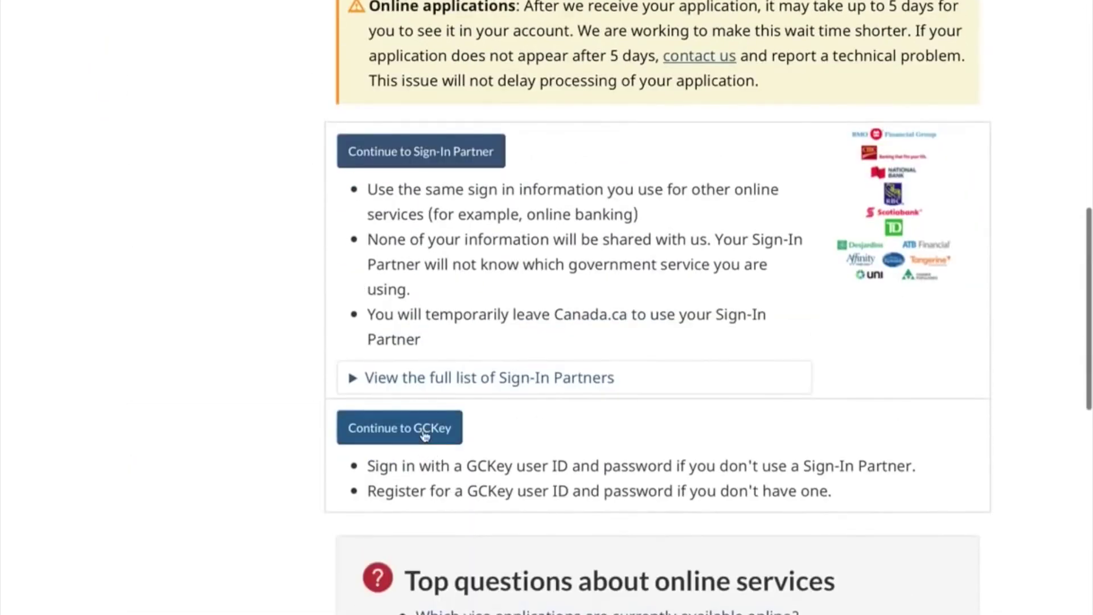
left_click(424, 435)
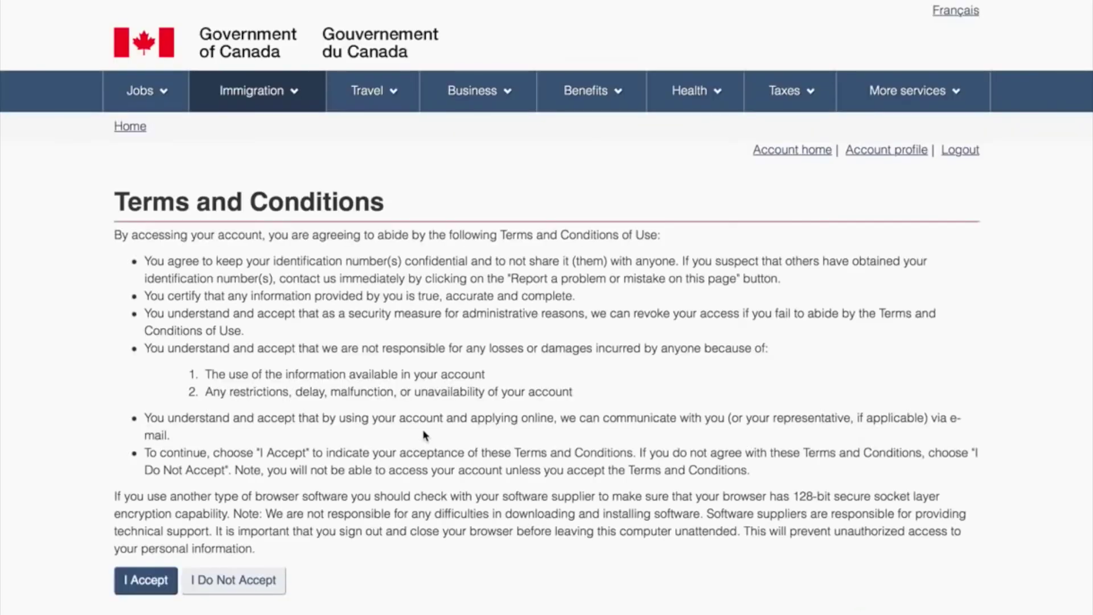
scroll(424, 435, "down", 3)
scroll(424, 435, "up", 2)
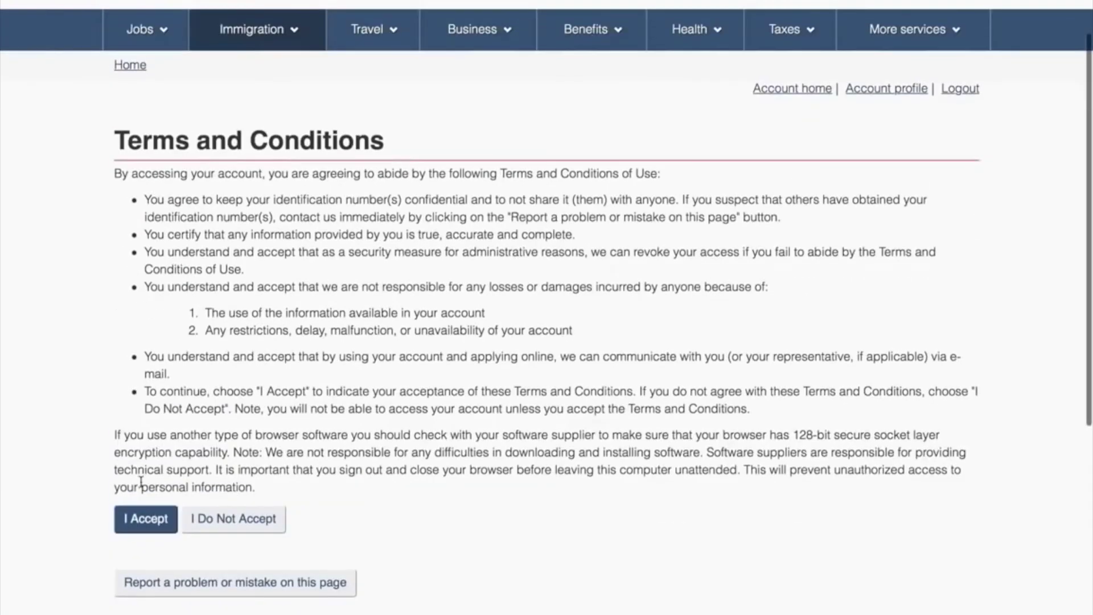
left_click(149, 515)
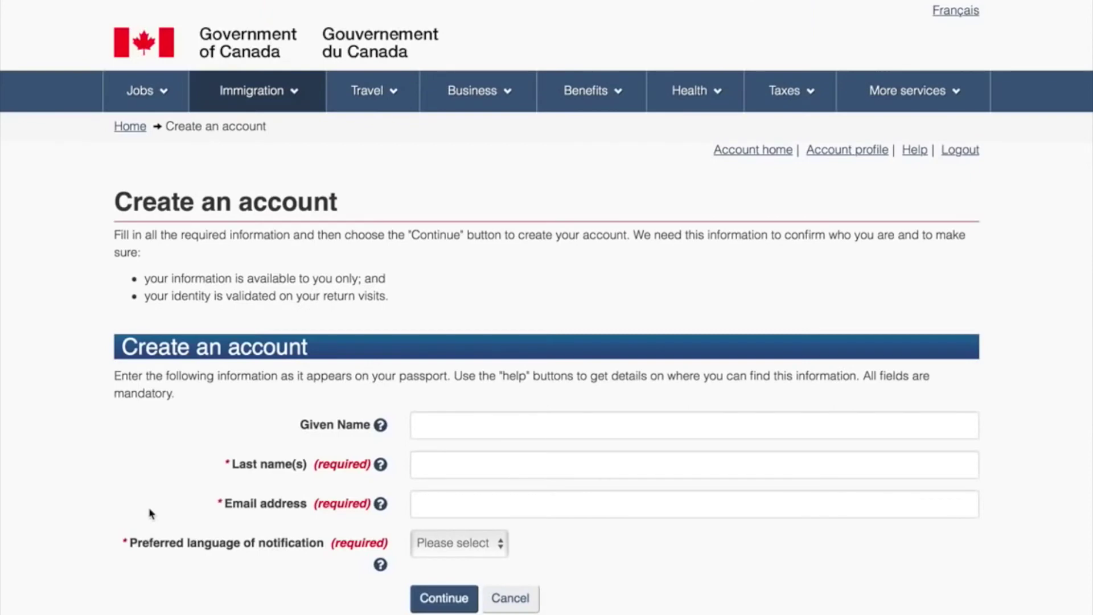
Enter the account holder's given name, last name and e-mail address, and select English for notifications.
scroll(151, 514, "down", 2)
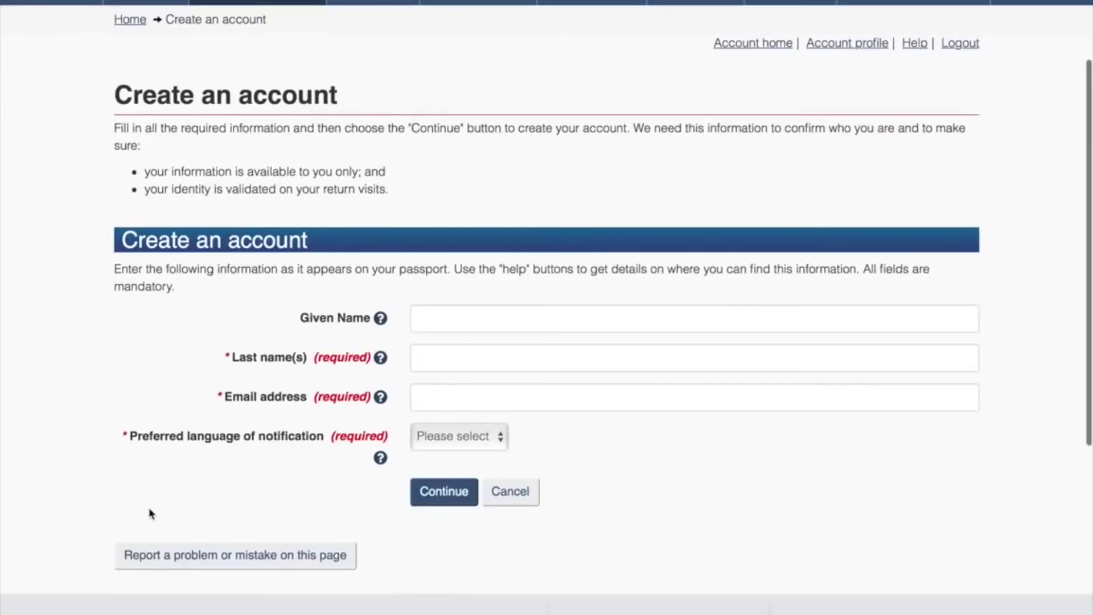
scroll(151, 514, "up", 1)
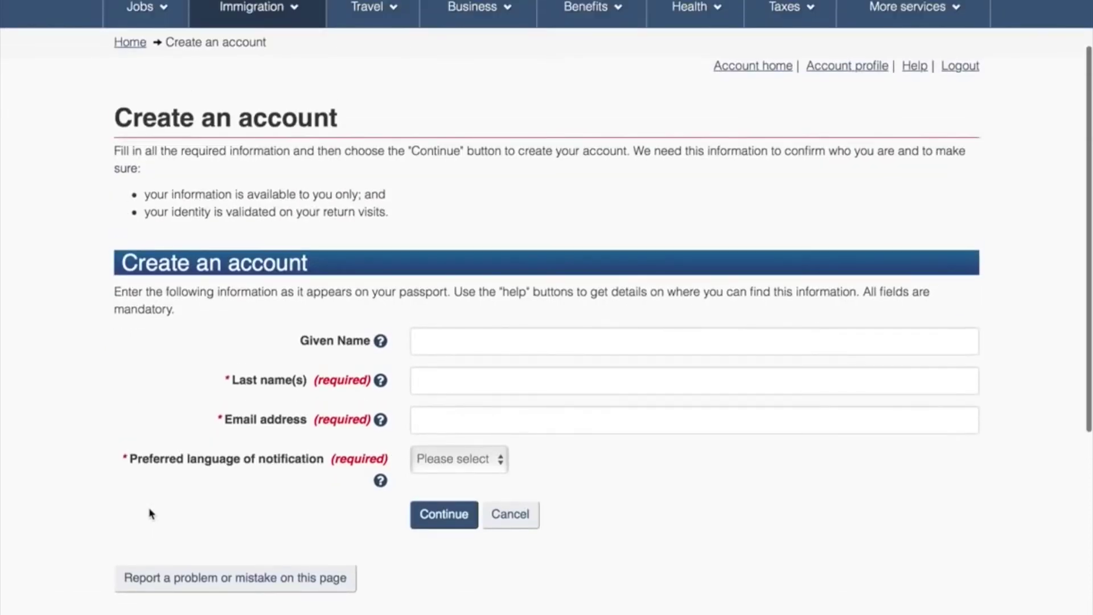
left_click(486, 344)
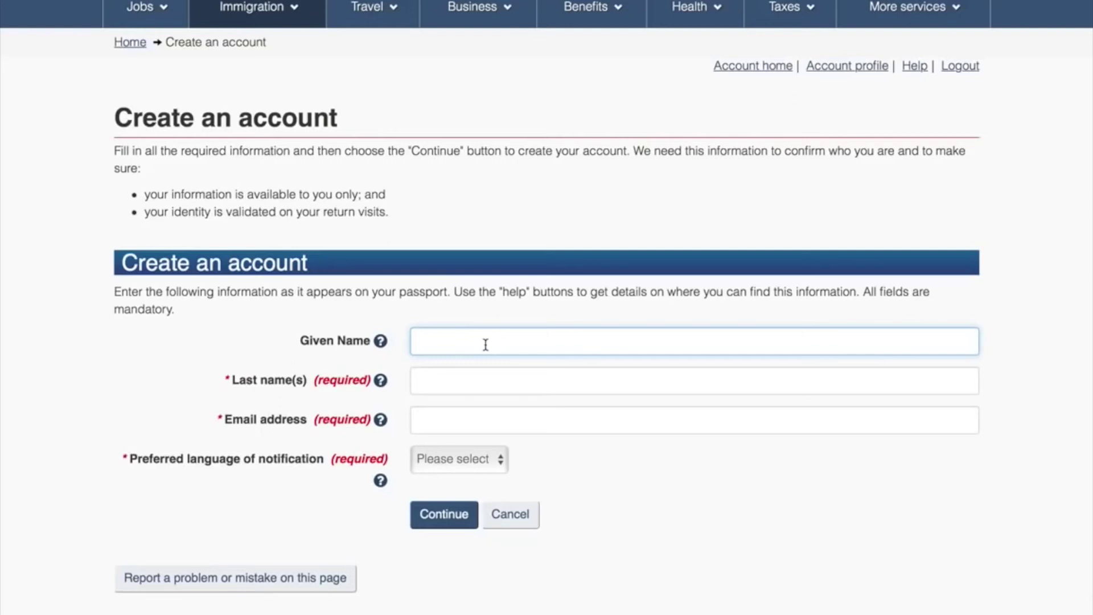
left_click(489, 381)
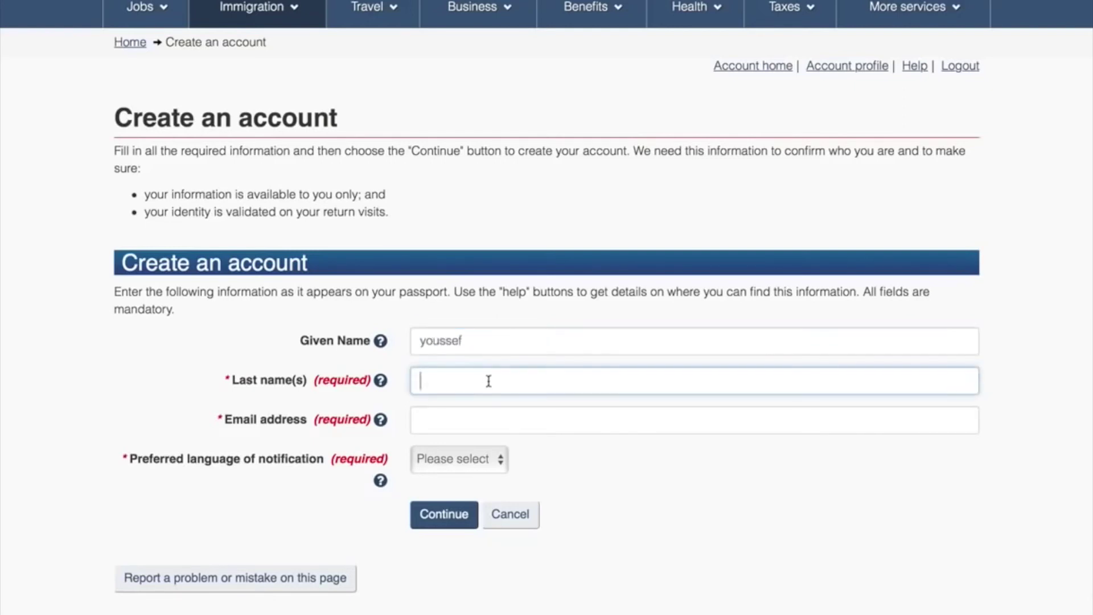
left_click(478, 420)
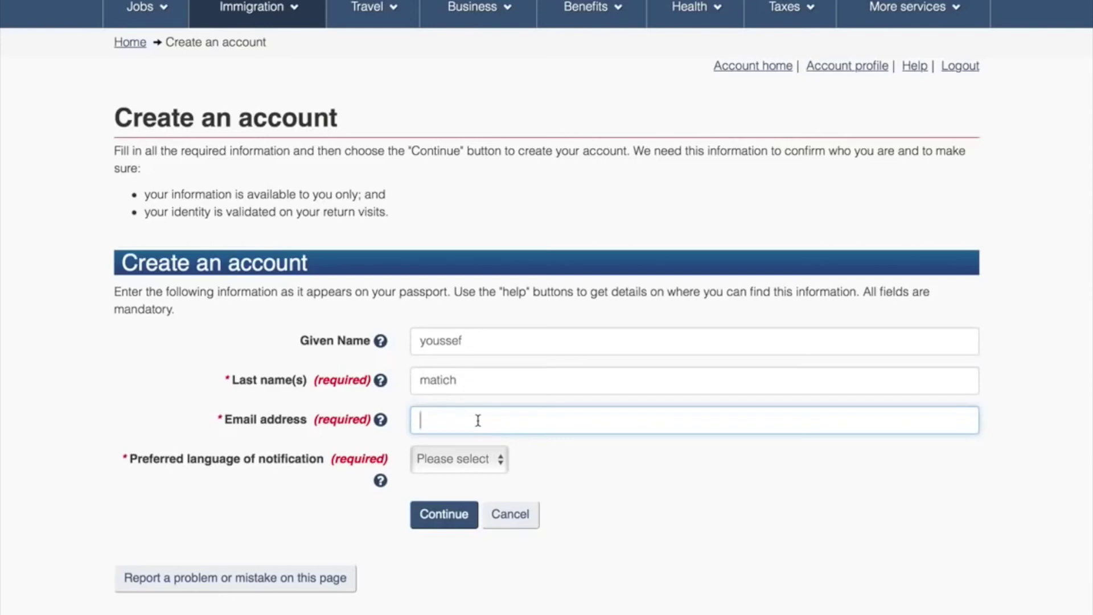
left_click(438, 458)
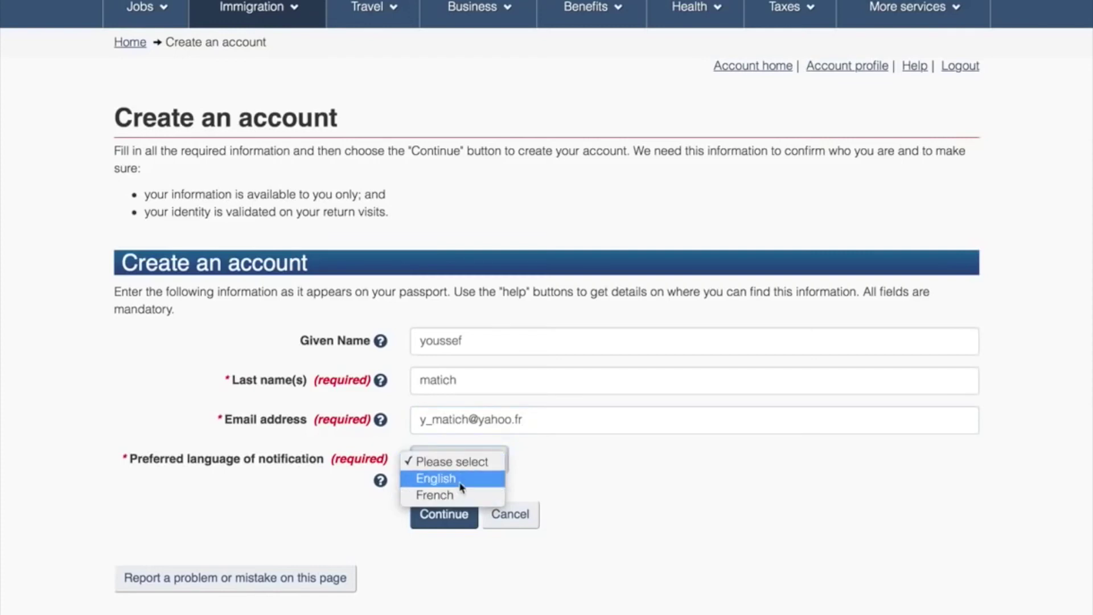
left_click(461, 486)
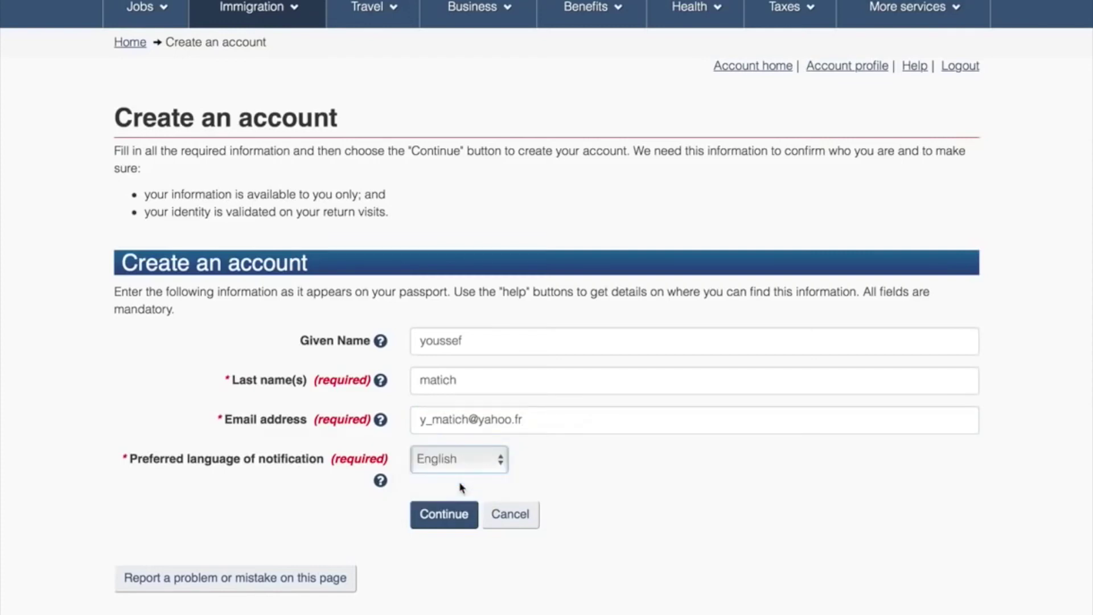
Submit the new account details and review the security questions page that opens.
left_click(443, 514)
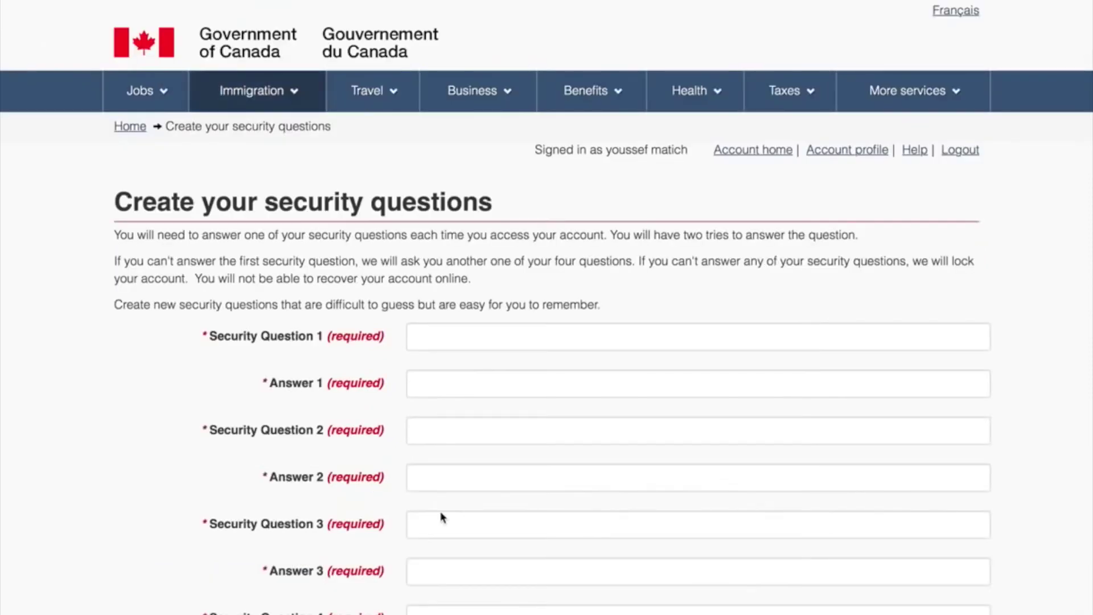
scroll(441, 513, "down", 3)
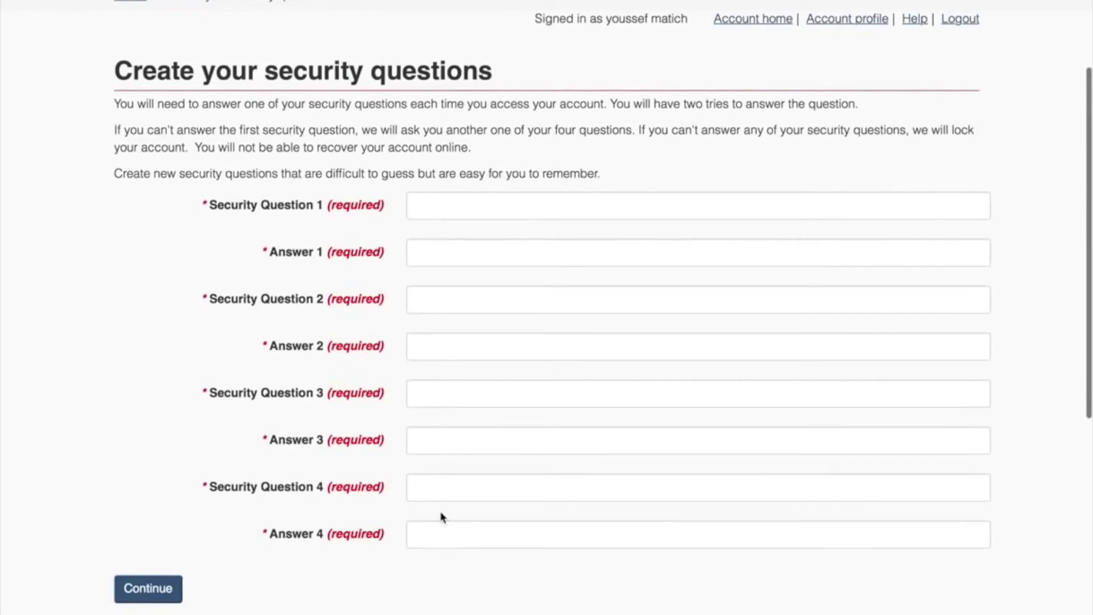
scroll(440, 510, "up", 1)
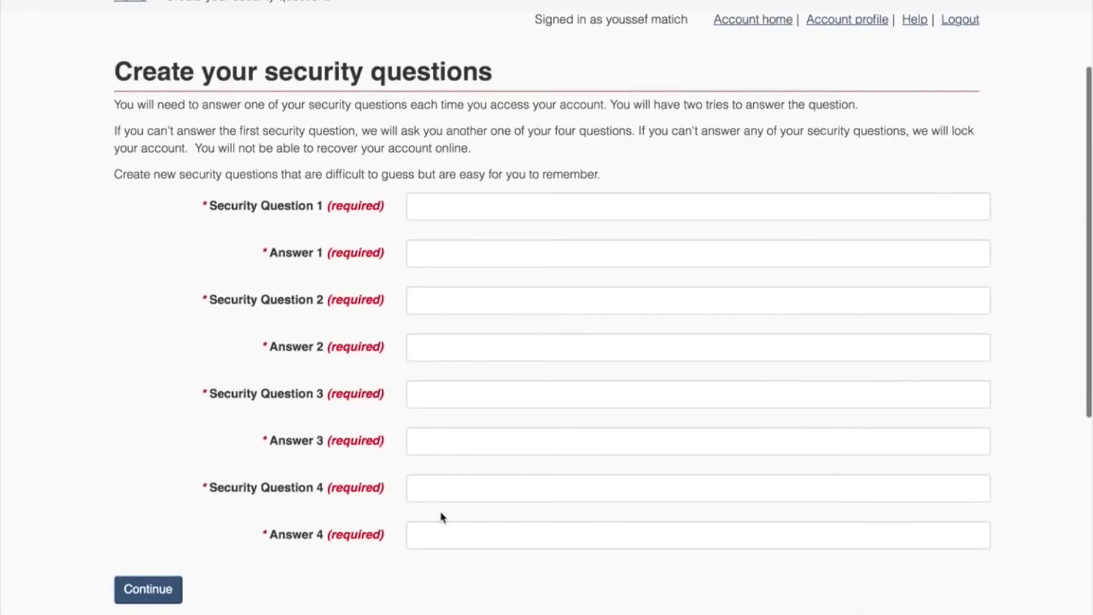
scroll(441, 515, "up", 2)
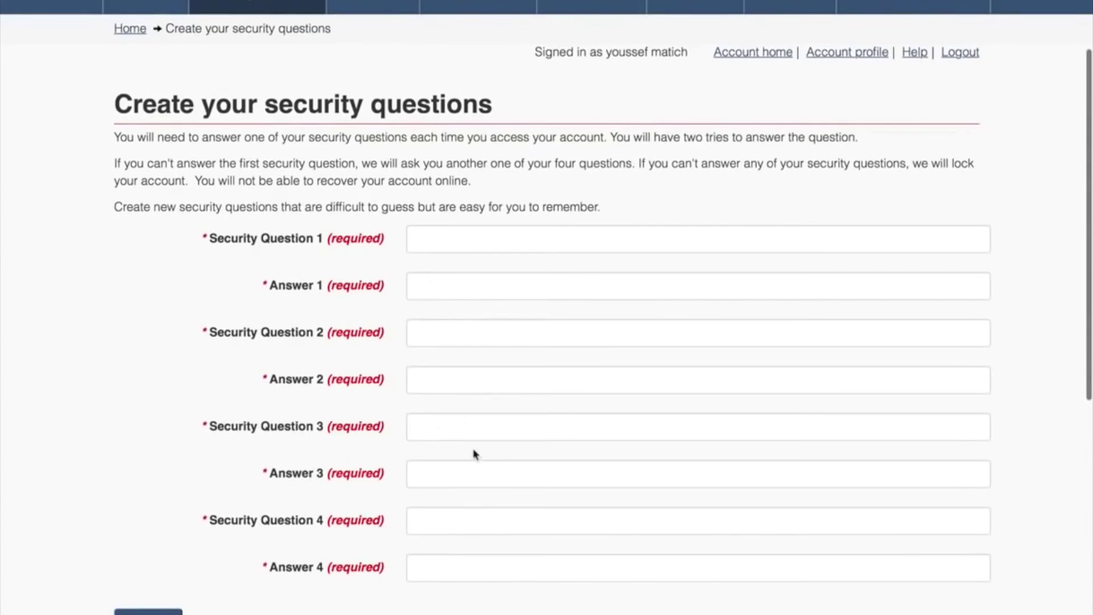
scroll(556, 410, "down", 3)
scroll(556, 410, "up", 3)
Set Security Question 1 to 'my name' and enter its answer.
left_click(462, 201)
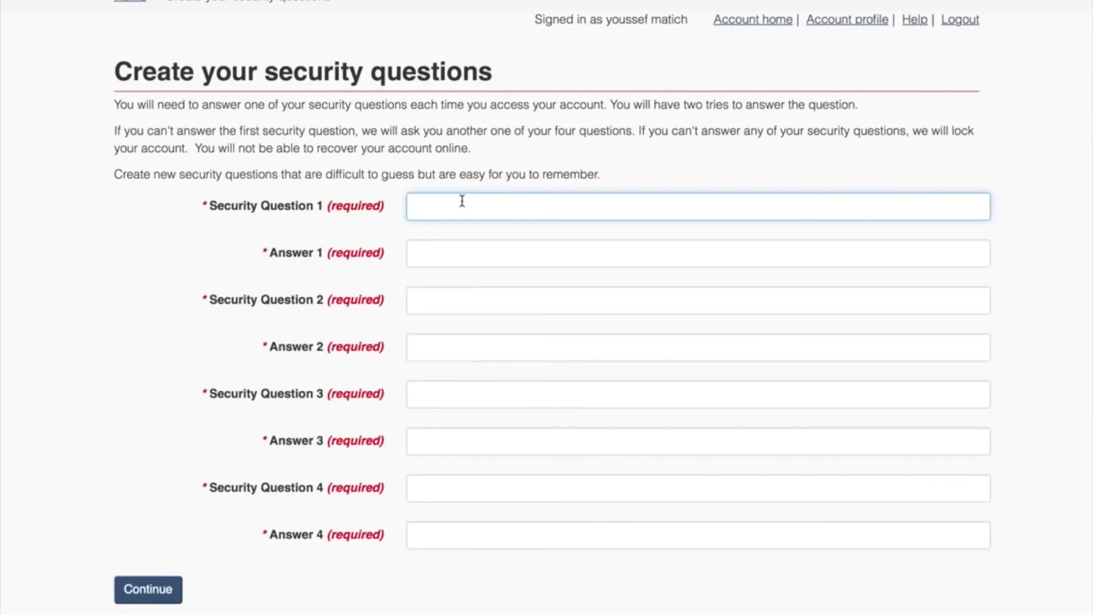
type("my name")
left_click(465, 250)
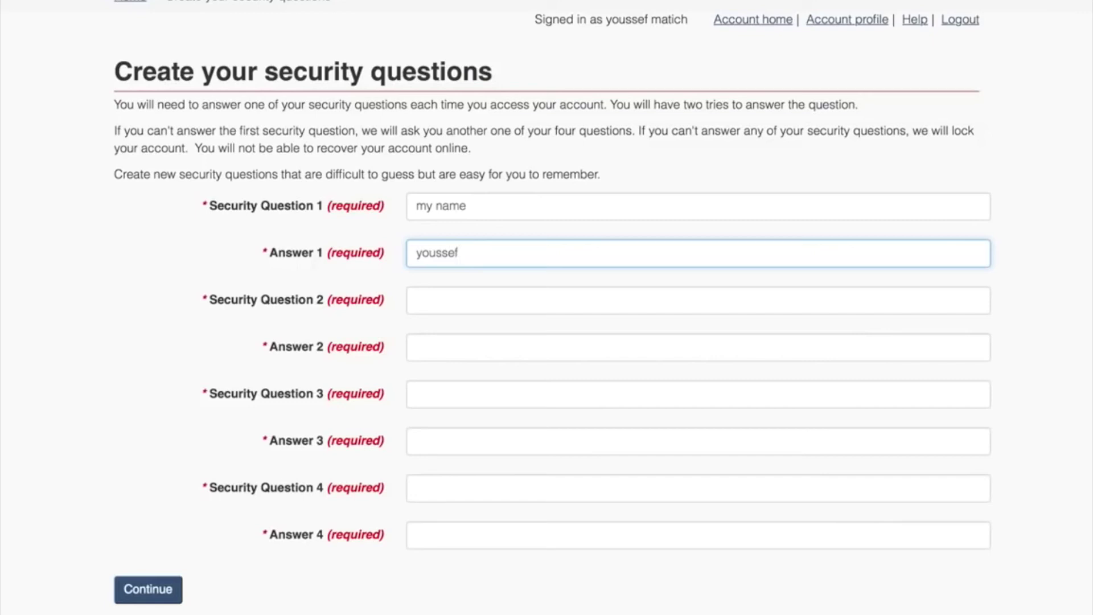
Enter question 2 'my familly name' and question 3 'what sport i like', with answers.
left_click(448, 299)
type("m")
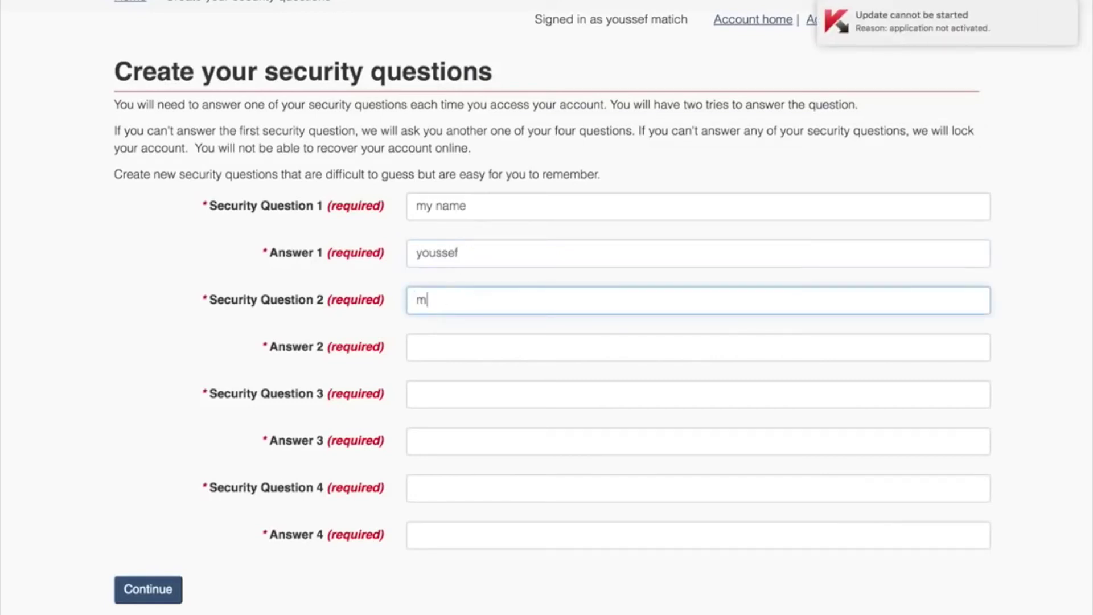
type("y familly name")
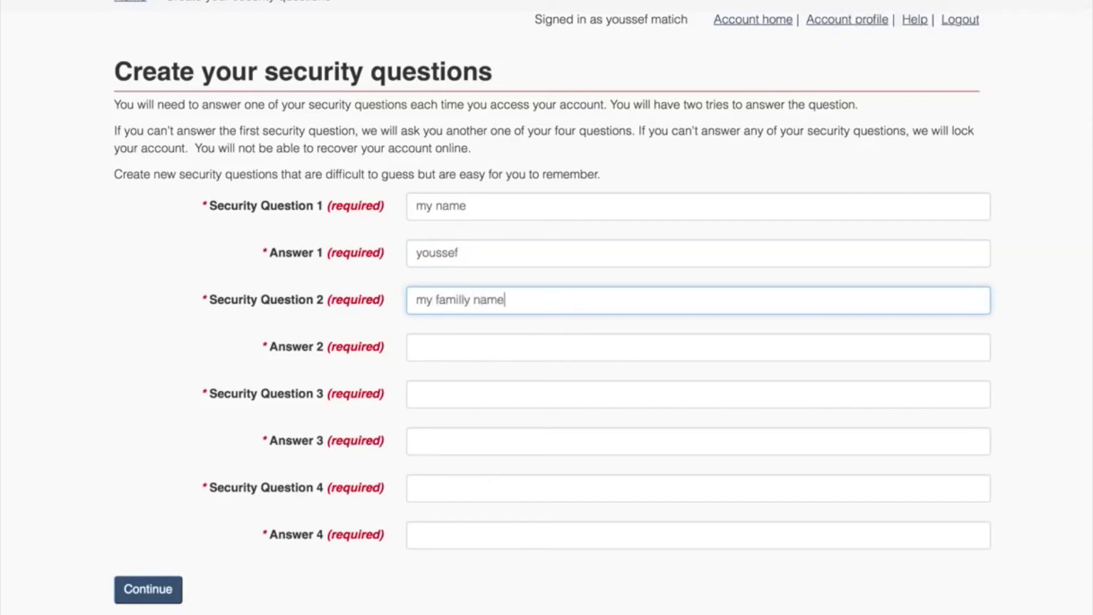
left_click(447, 355)
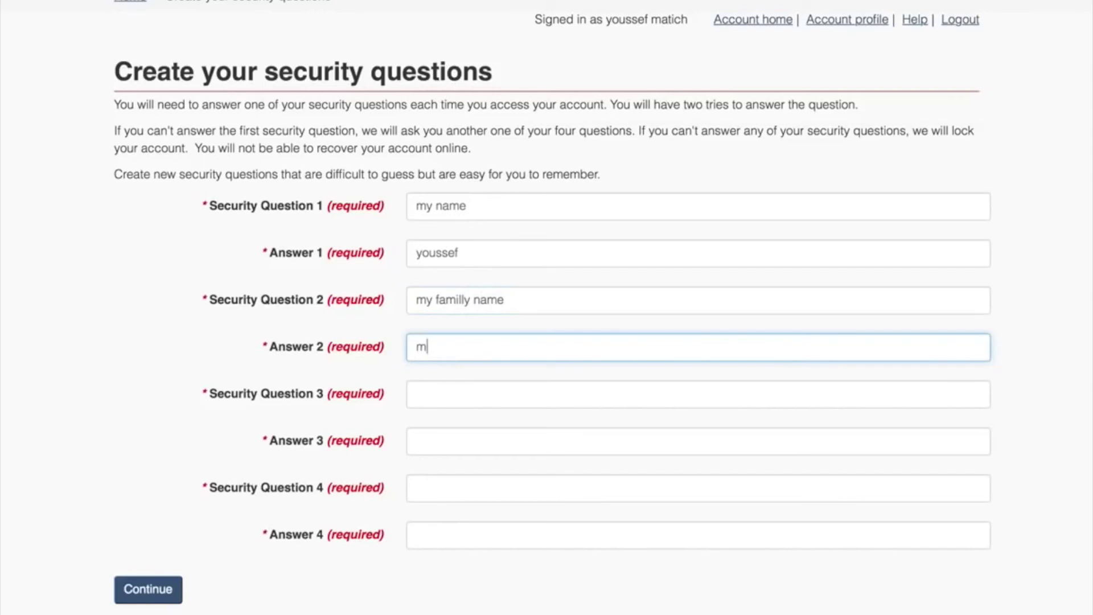
left_click(472, 395)
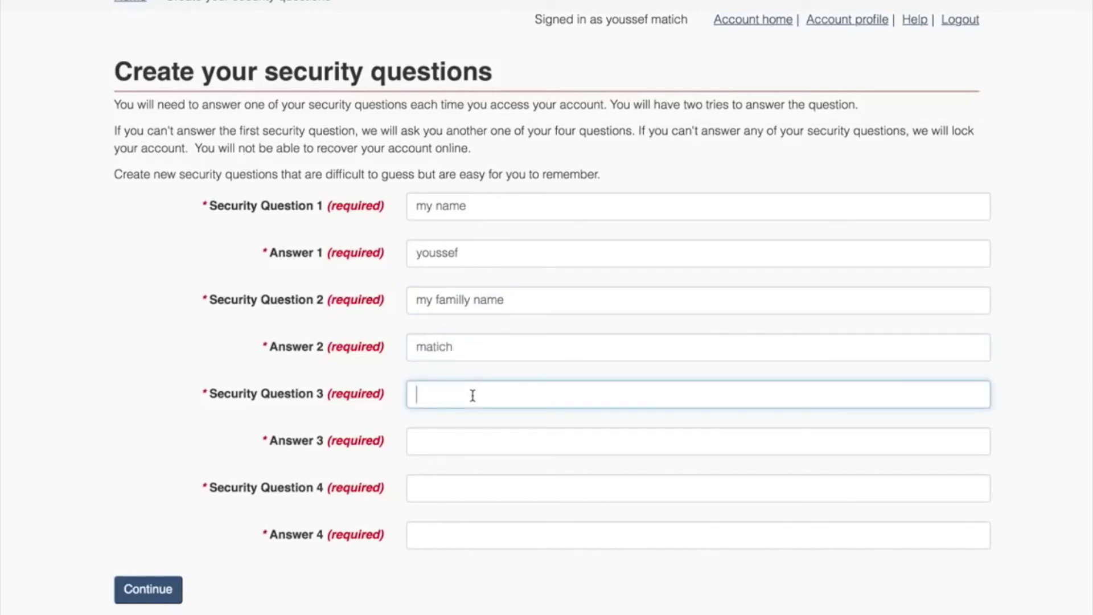
type("what stport i like")
double_click(466, 400)
left_click(490, 438)
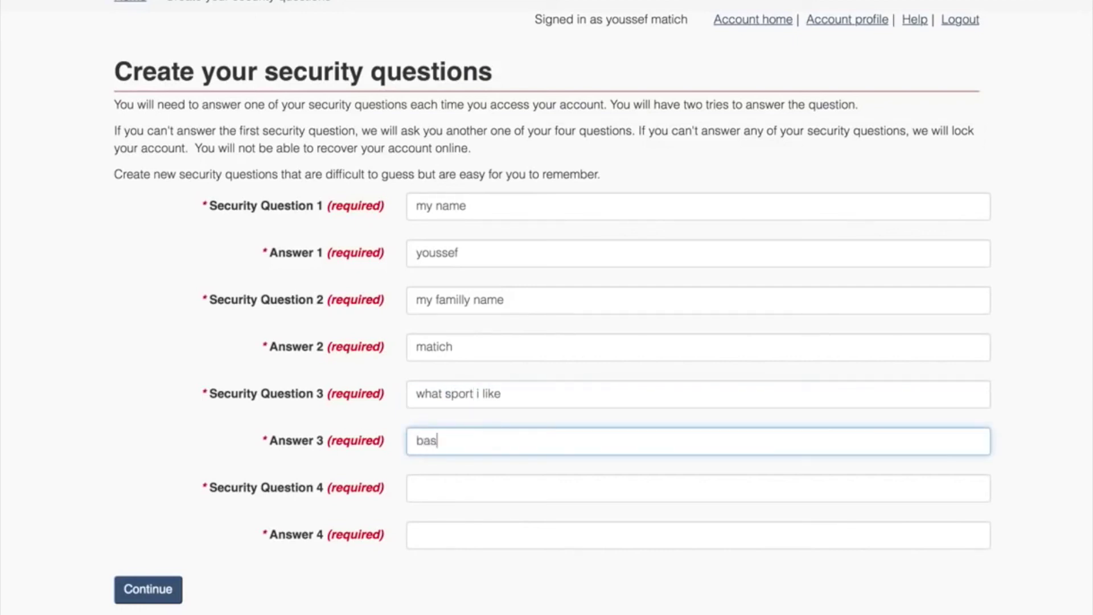
Set Security Question 4 to 'i born in' and enter its answer.
left_click(477, 485)
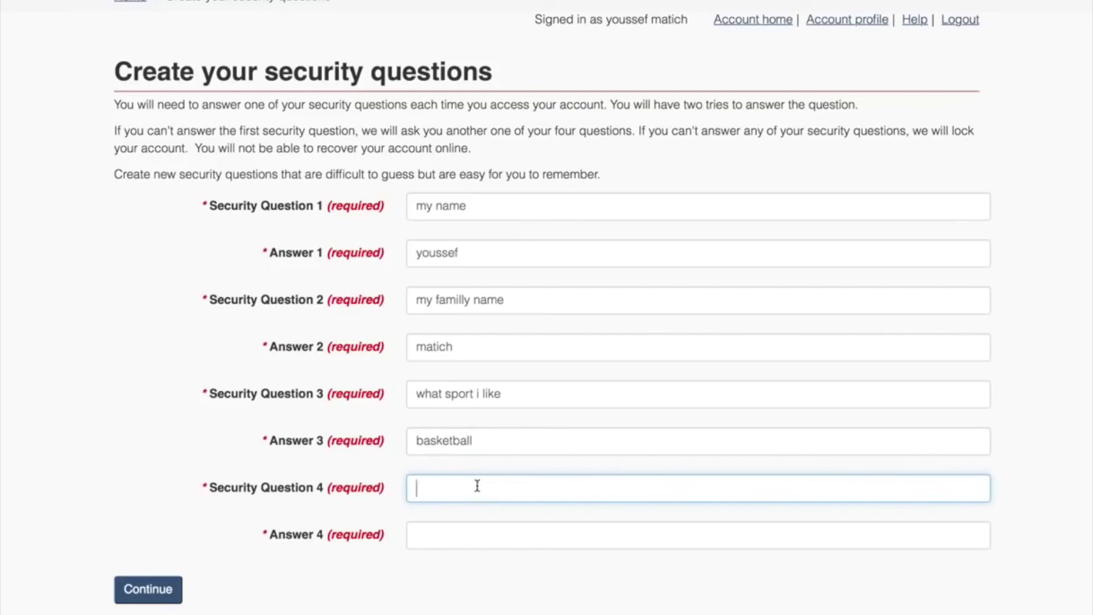
type("wh")
key("BackSpace")
key("BackSpace")
type("i born in")
left_click(482, 539)
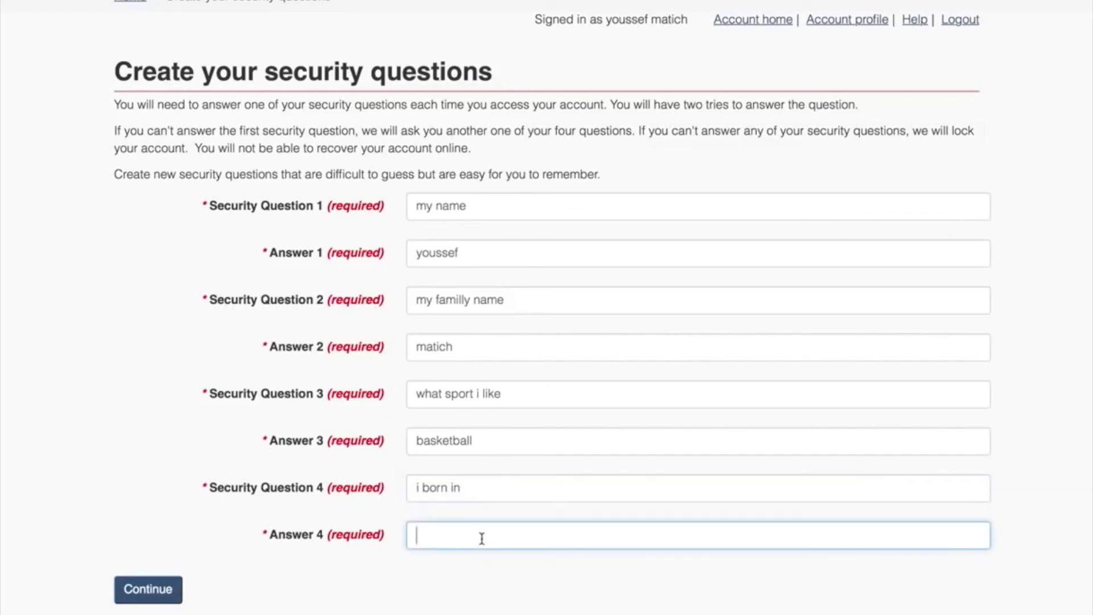
scroll(626, 581, "down", 3)
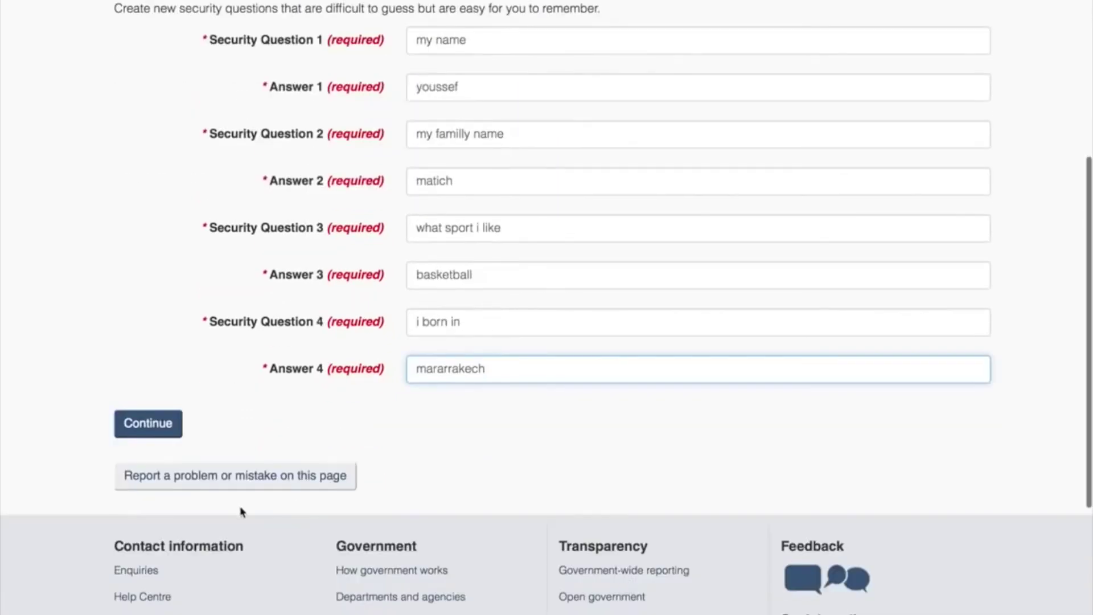
Submit the security questions and review the ten-character minimum validation error.
left_click(152, 428)
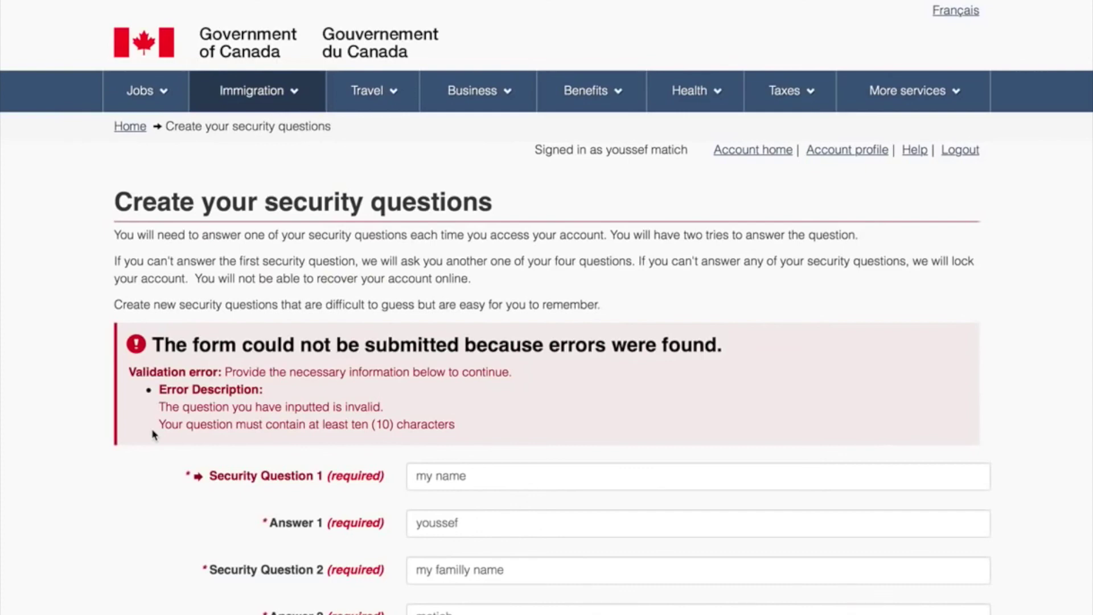
scroll(153, 435, "down", 5)
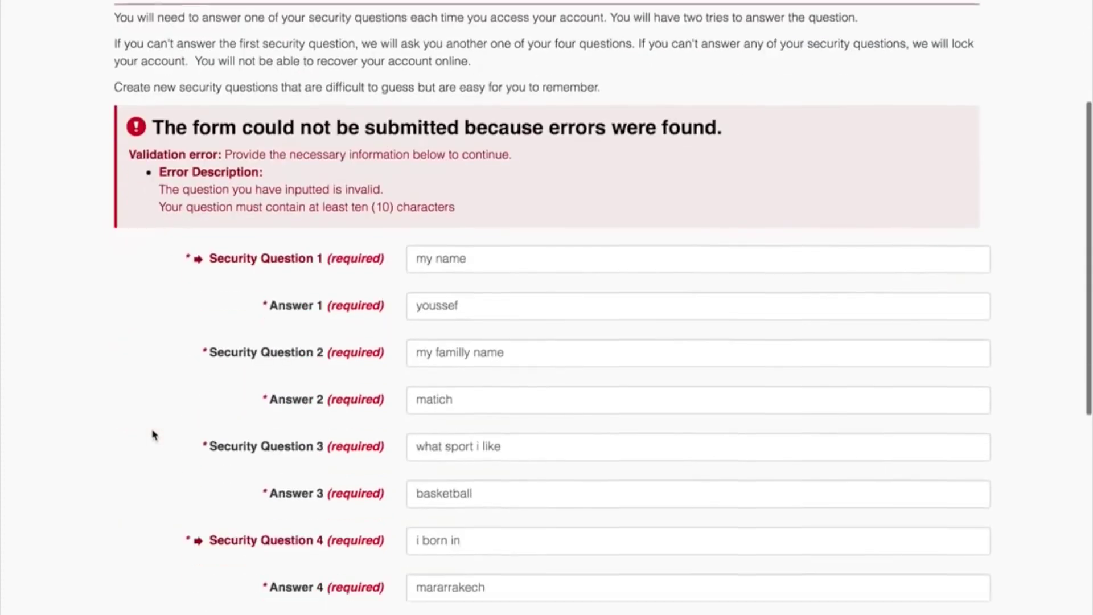
scroll(153, 434, "up", 2)
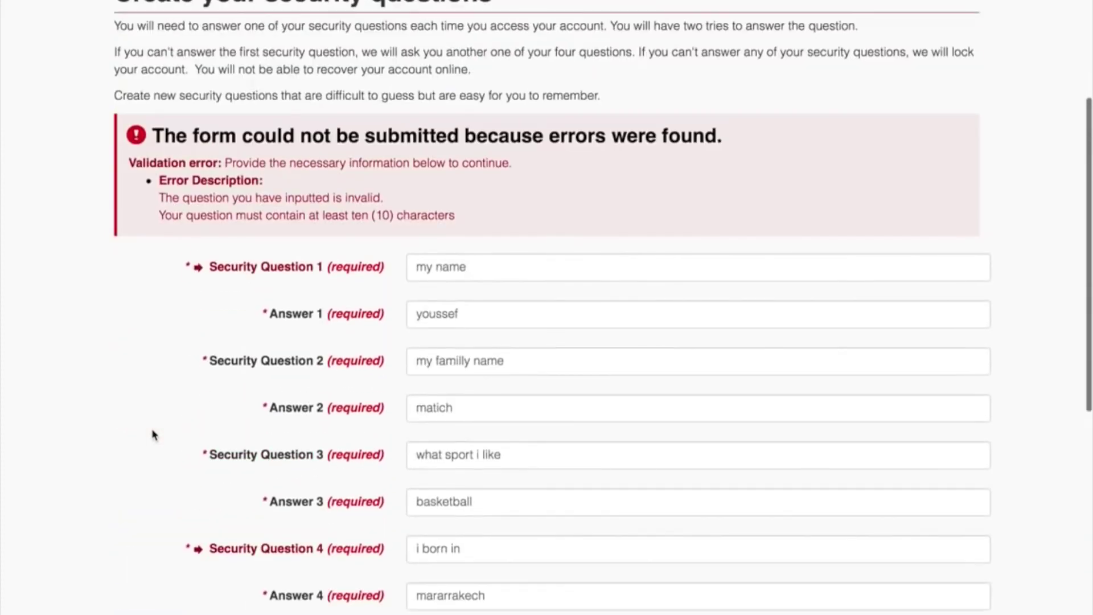
scroll(153, 435, "up", 1)
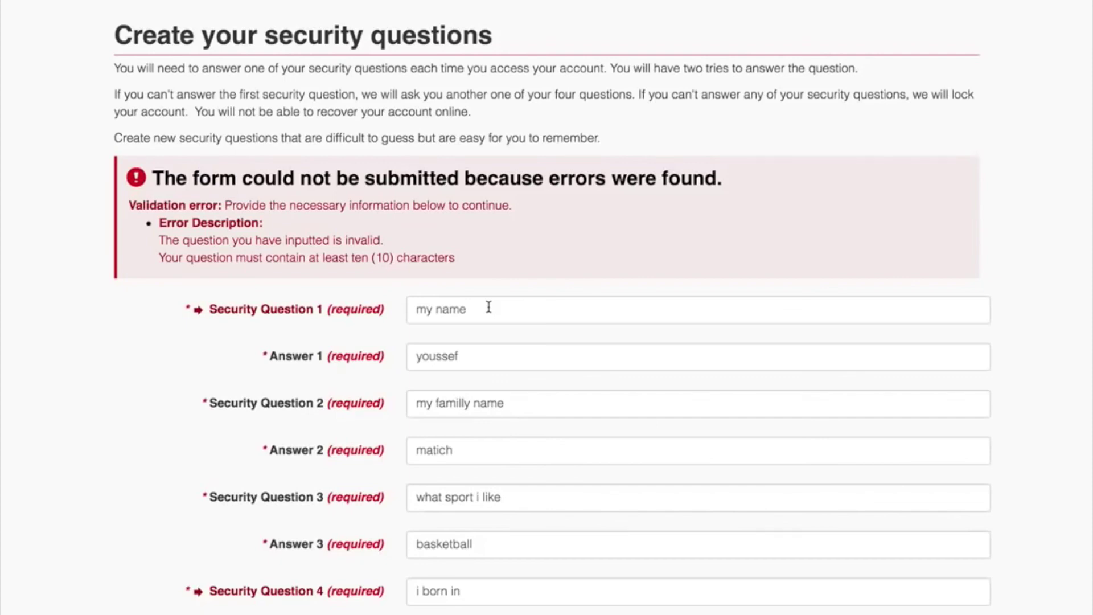
scroll(489, 308, "down", 2)
Lengthen question 1 with 'as my friend call me' and prefix question 4 with 'where'.
left_click(474, 280)
type("as my friend call me")
scroll(548, 393, "down", 2)
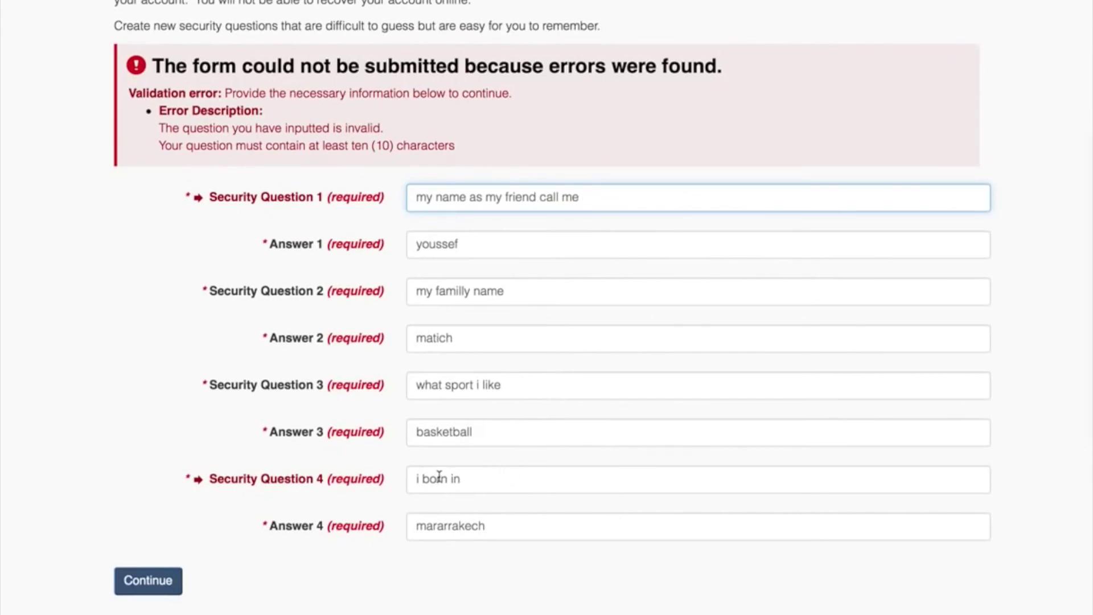
left_click(417, 478)
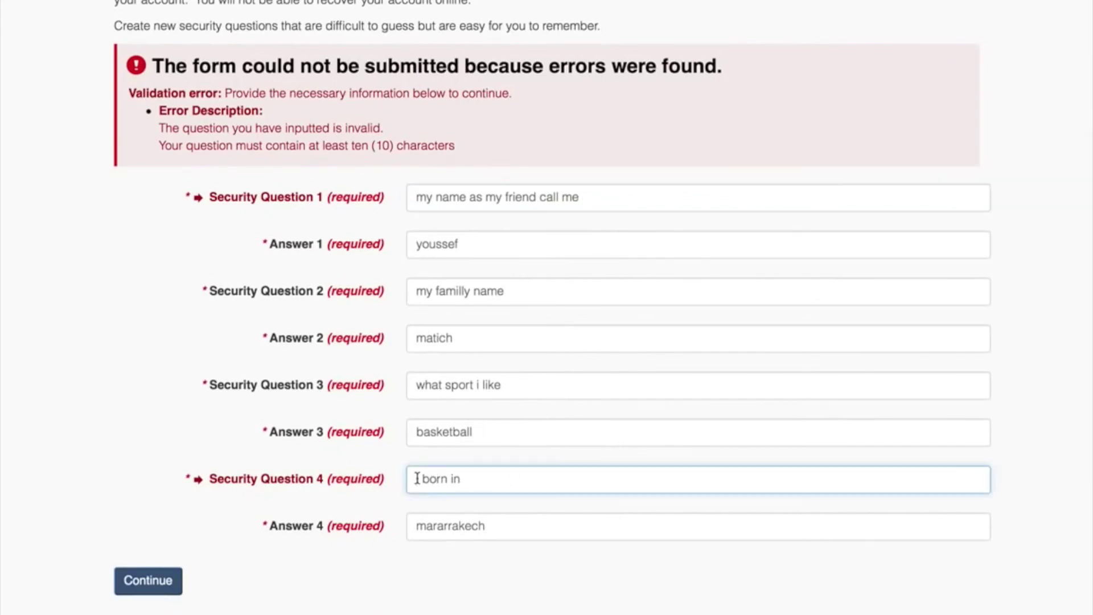
type("where")
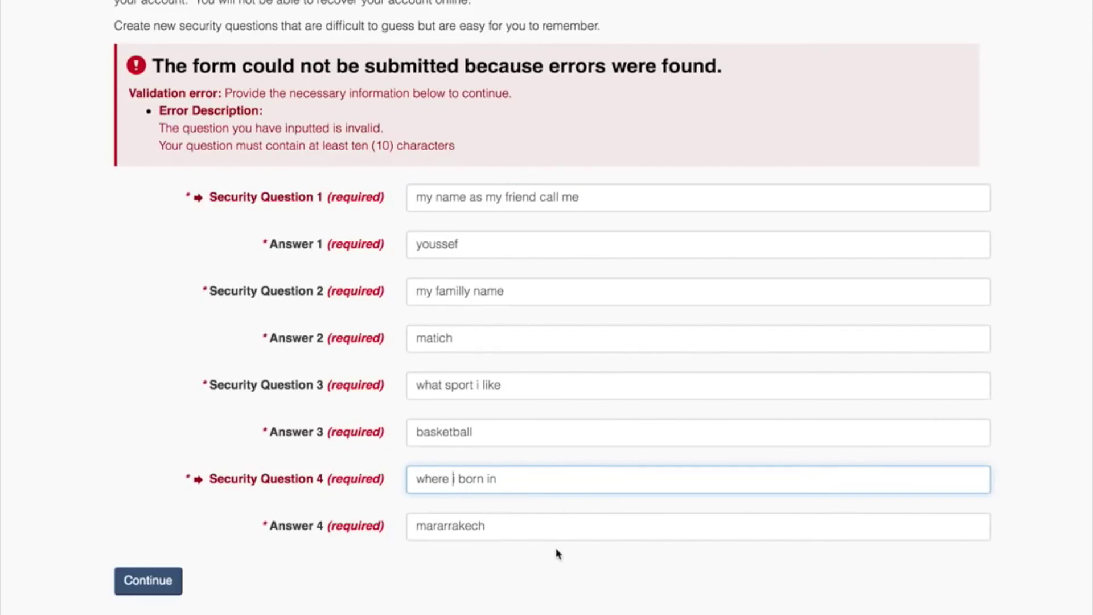
scroll(557, 554, "down", 3)
Resubmit the corrected security questions and browse the empty application tables on the account home page.
left_click(159, 456)
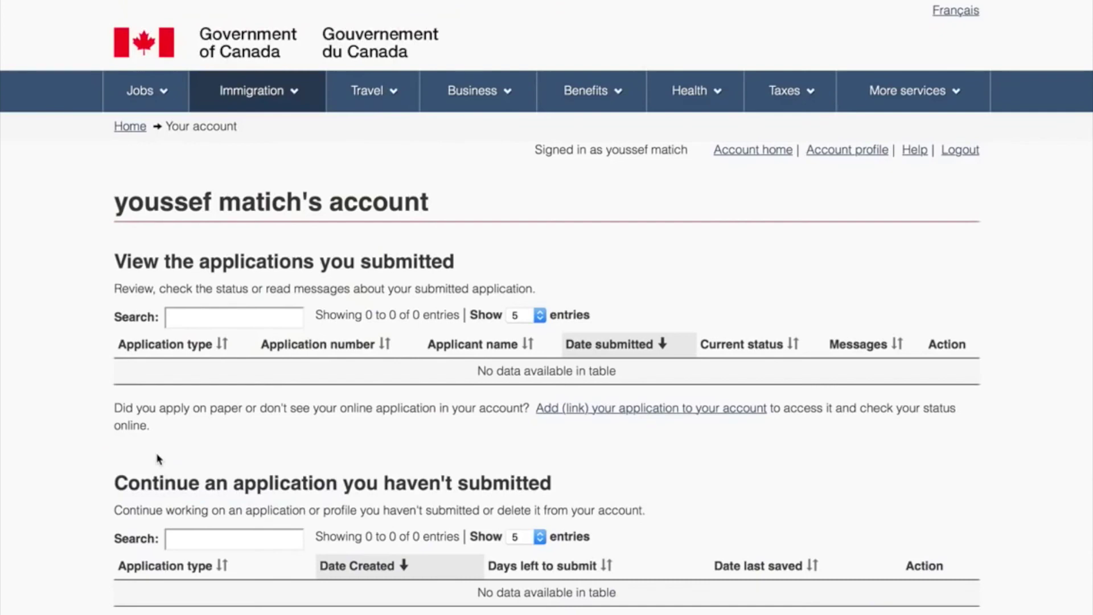
scroll(159, 458, "down", 2)
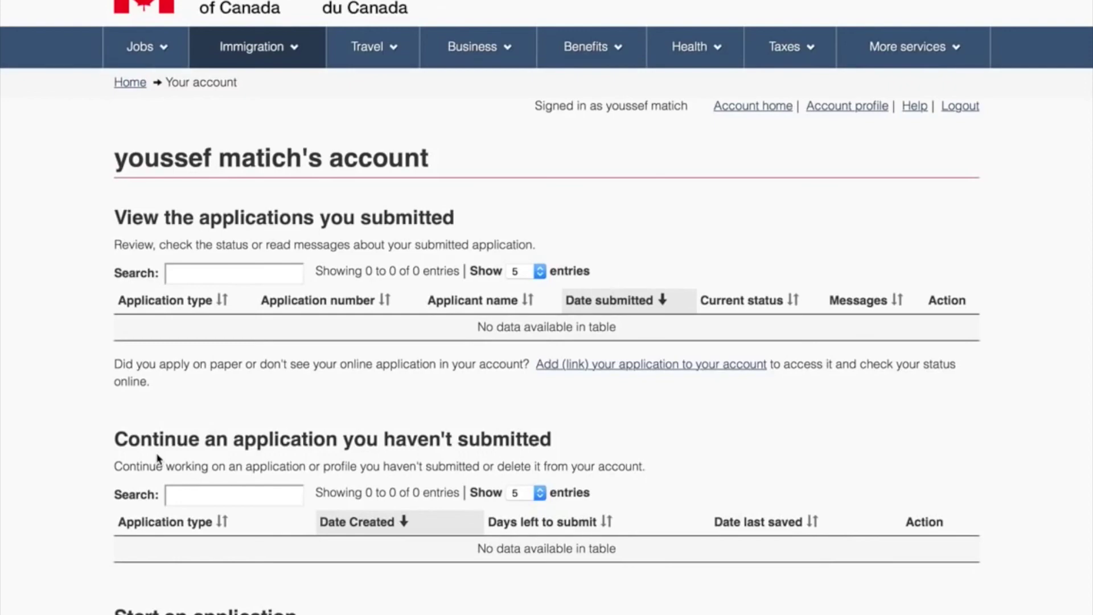
scroll(158, 459, "down", 5)
scroll(158, 459, "down", 18)
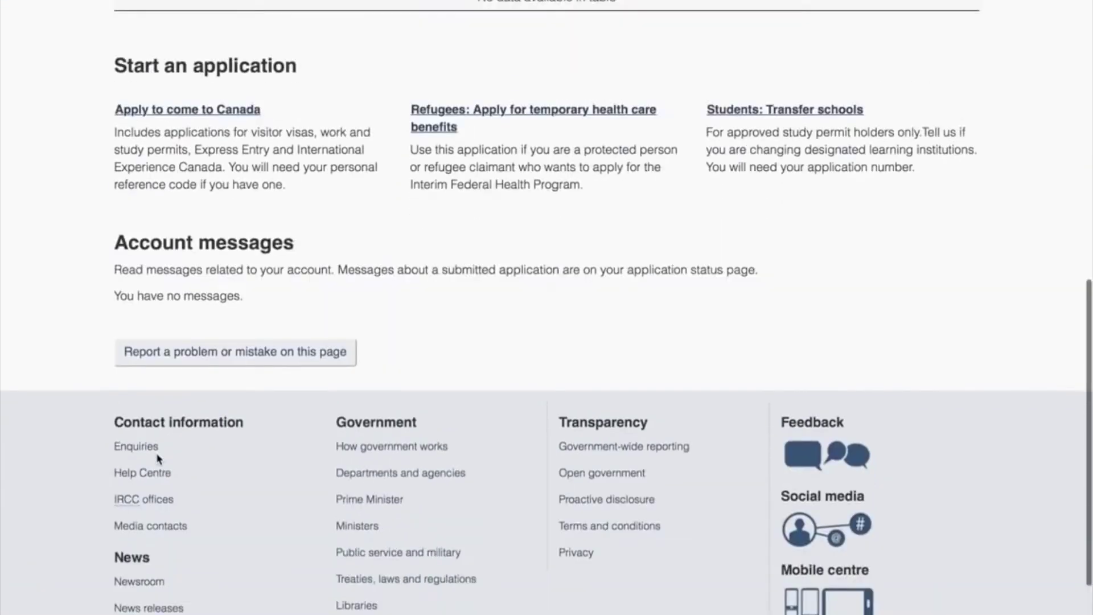
scroll(158, 459, "up", 18)
scroll(159, 459, "up", 7)
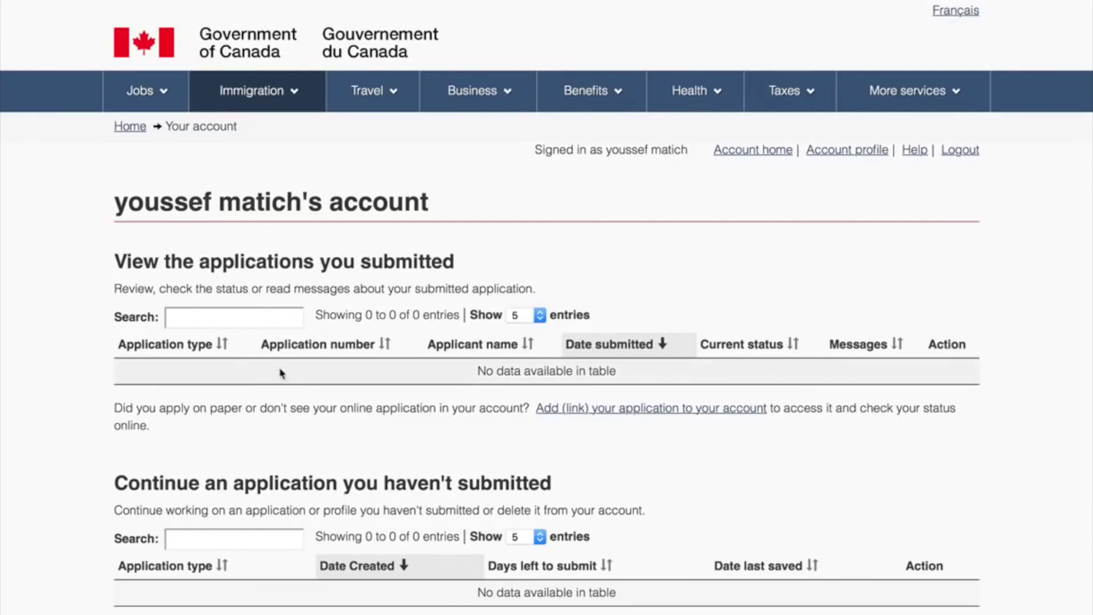
scroll(280, 371, "down", 4)
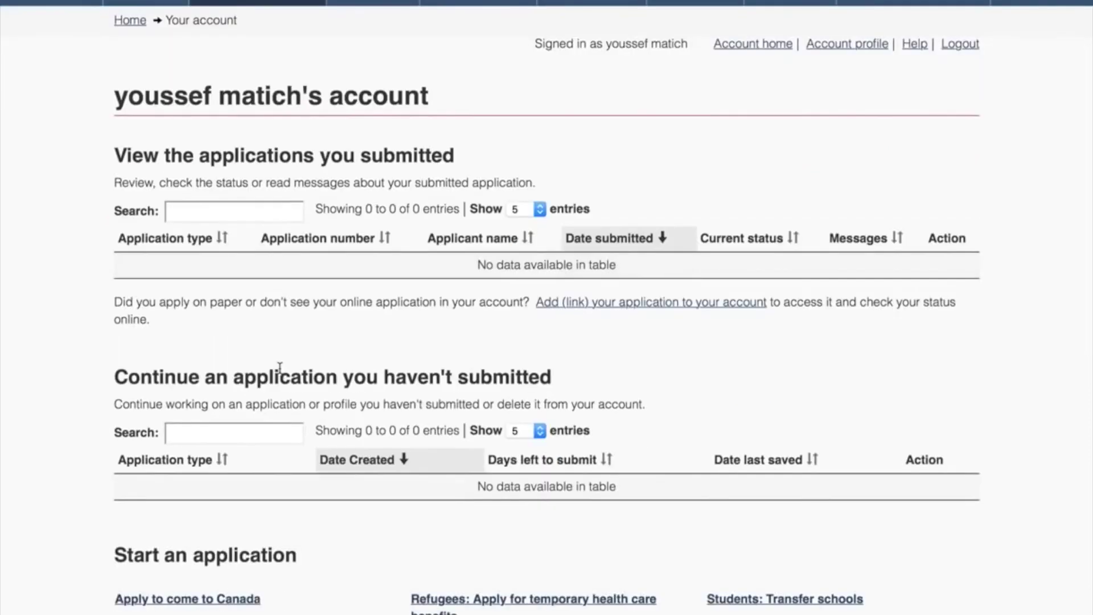
scroll(280, 369, "down", 10)
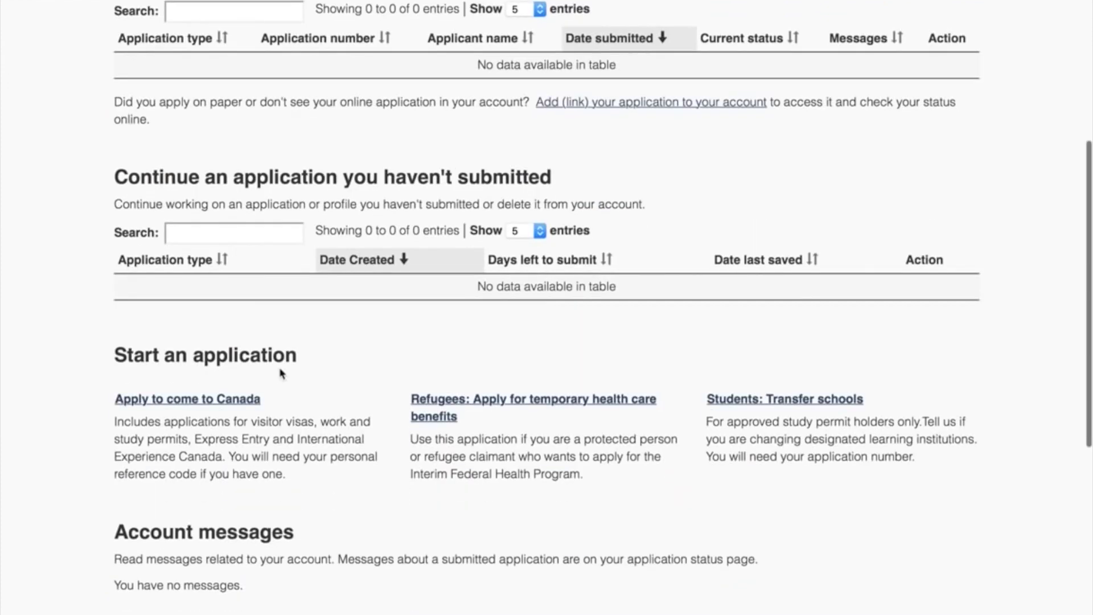
scroll(280, 372, "down", 14)
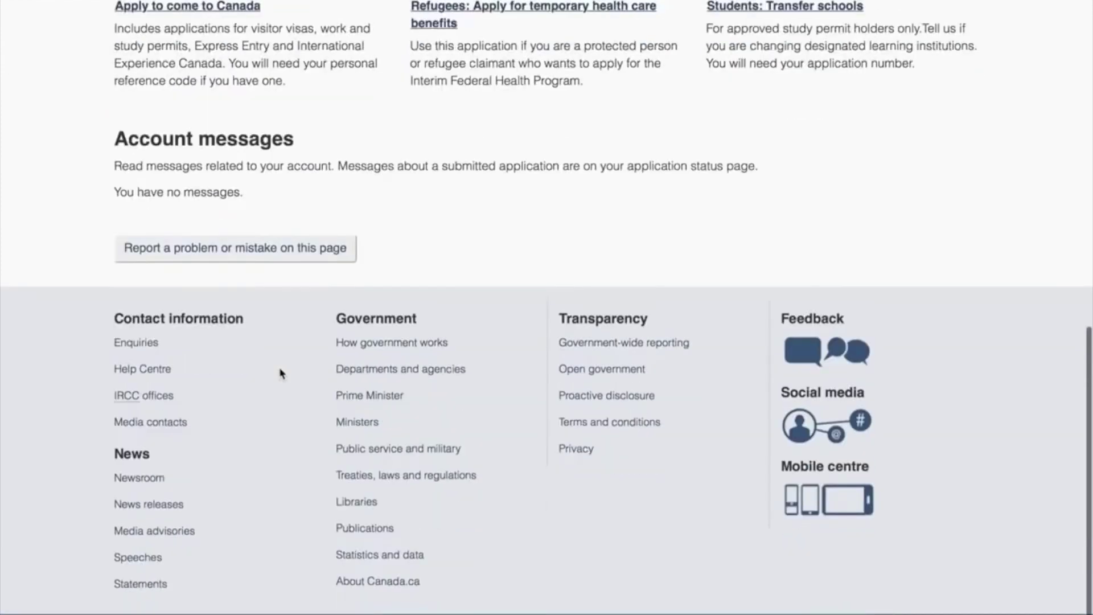
scroll(280, 373, "up", 6)
scroll(280, 373, "up", 12)
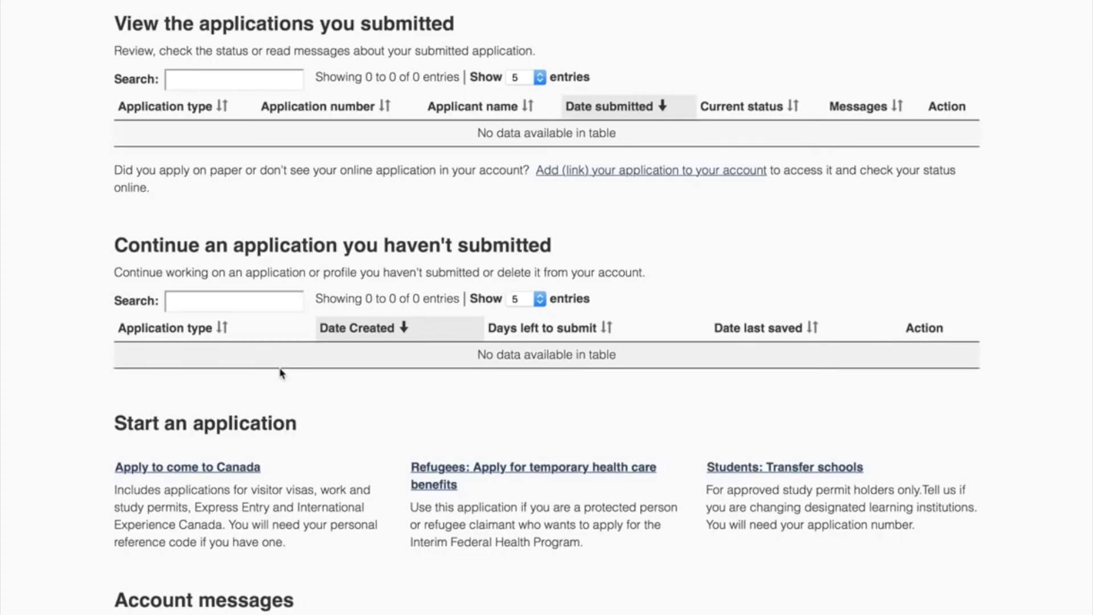
scroll(281, 373, "up", 5)
scroll(285, 371, "down", 5)
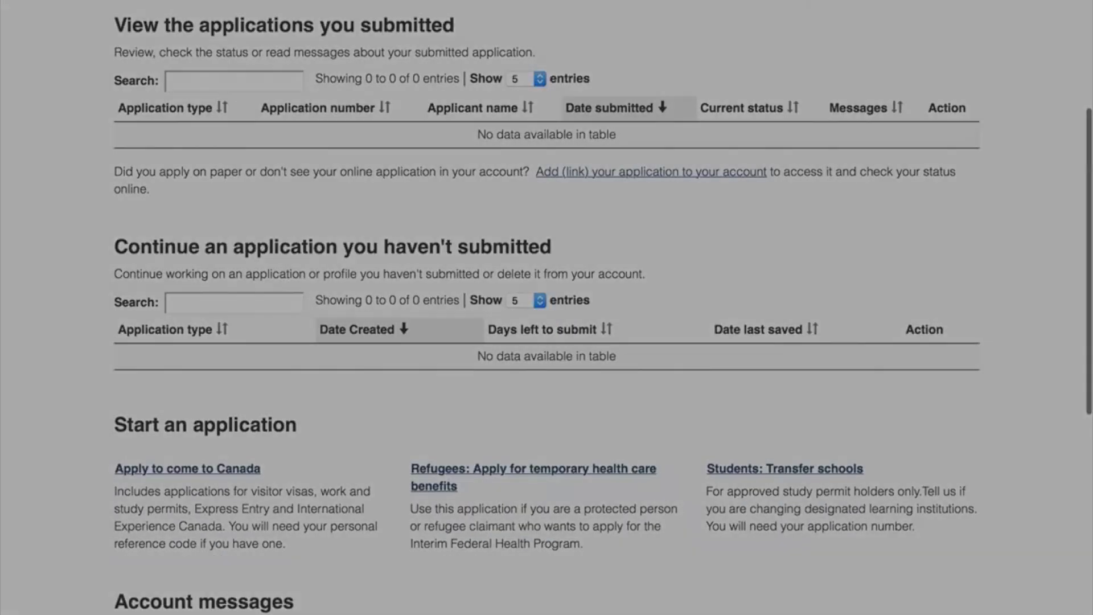